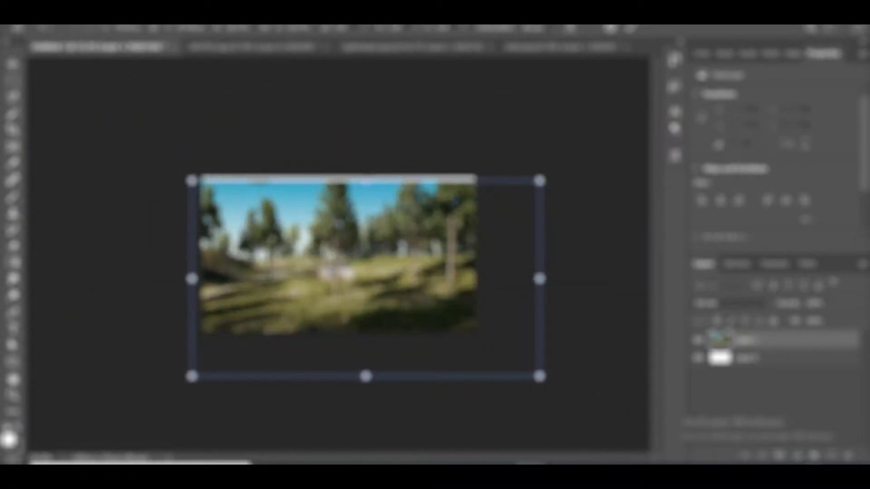
- Move the transformed forest backdrop up and left to fit the thumbnail, and commit it
{"action": "left_click_drag", "start_coordinate": [317, 255], "coordinate": [300, 249]}
{"action": "key", "text": "ctrl+plus"}
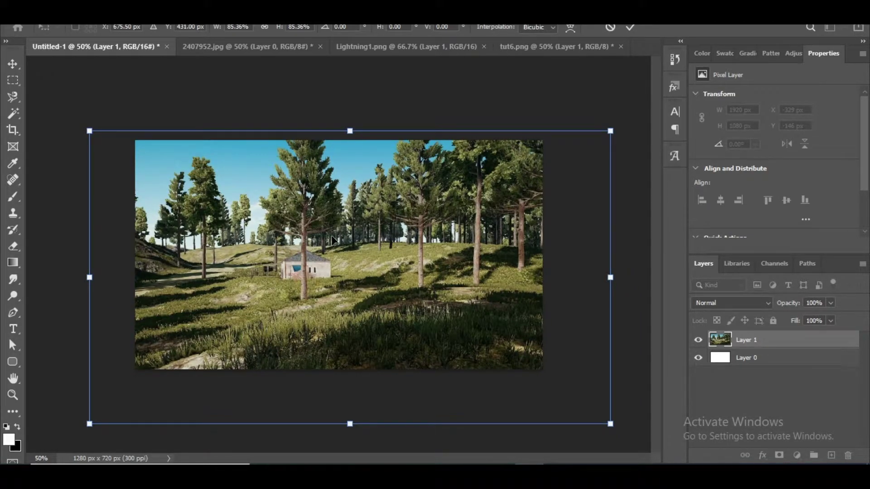
{"action": "left_click", "coordinate": [630, 27]}
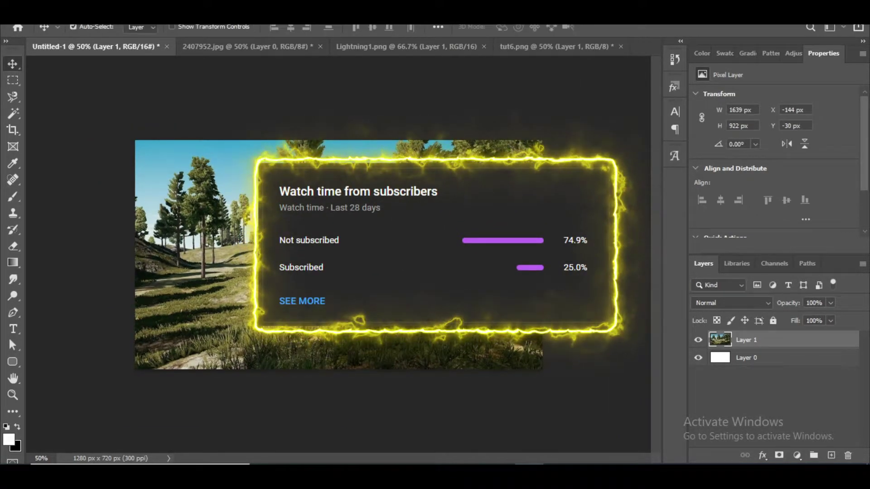
{"action": "left_click", "coordinate": [440, 340]}
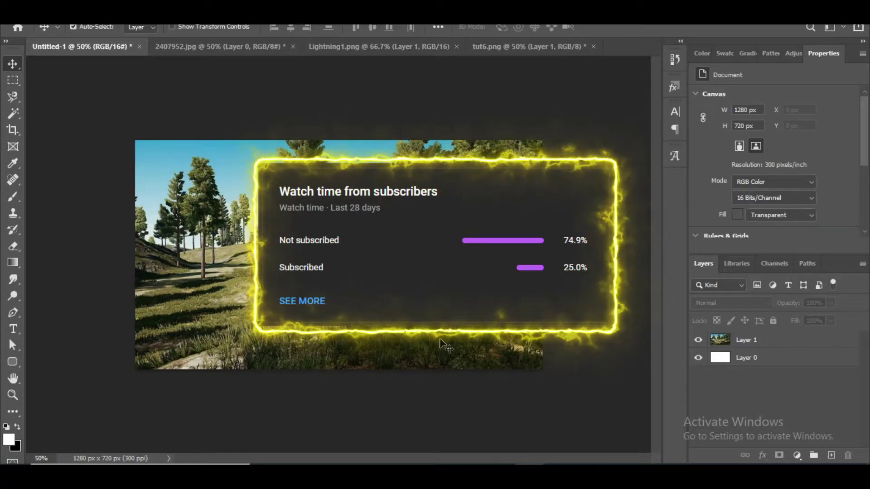
- Drag the character layer from tut6.png into the forest document
{"action": "left_click", "coordinate": [392, 47]}
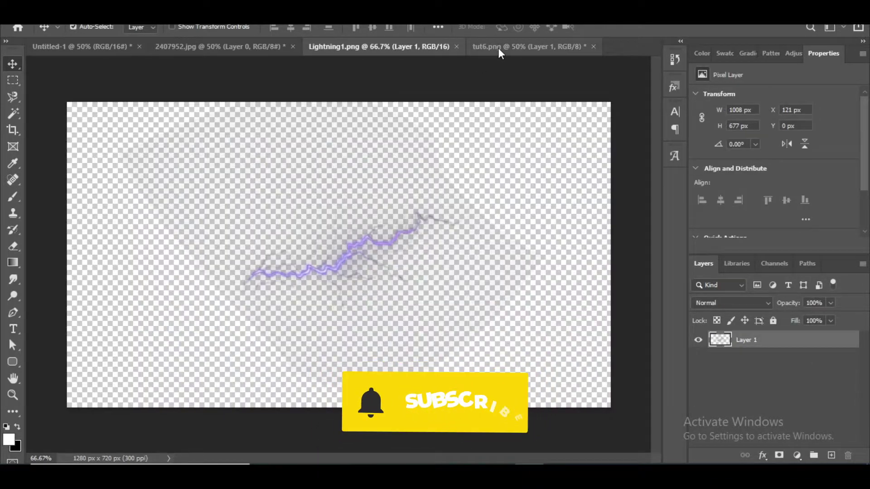
{"action": "left_click", "coordinate": [499, 47]}
{"action": "left_click_drag", "start_coordinate": [766, 340], "coordinate": [272, 204]}
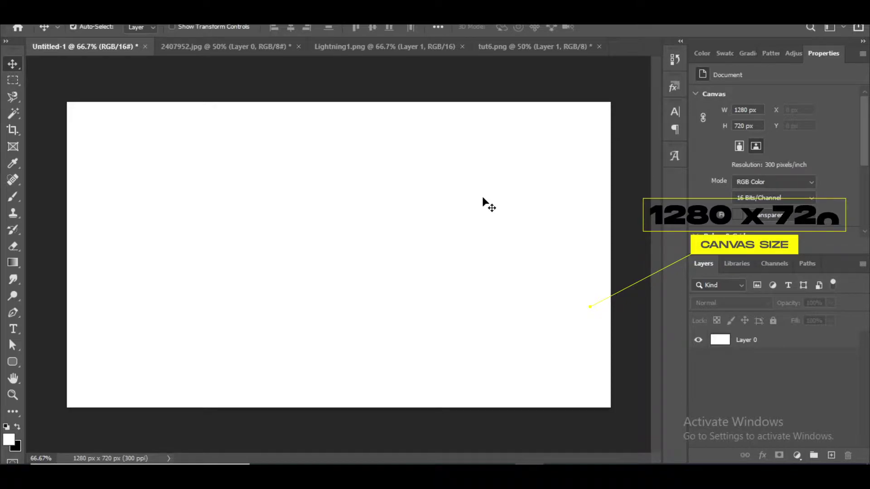
- Drag the forest layer from 2407952.jpg into the blank Untitled-1 document, accepting the depth warning
{"action": "left_click", "coordinate": [256, 55]}
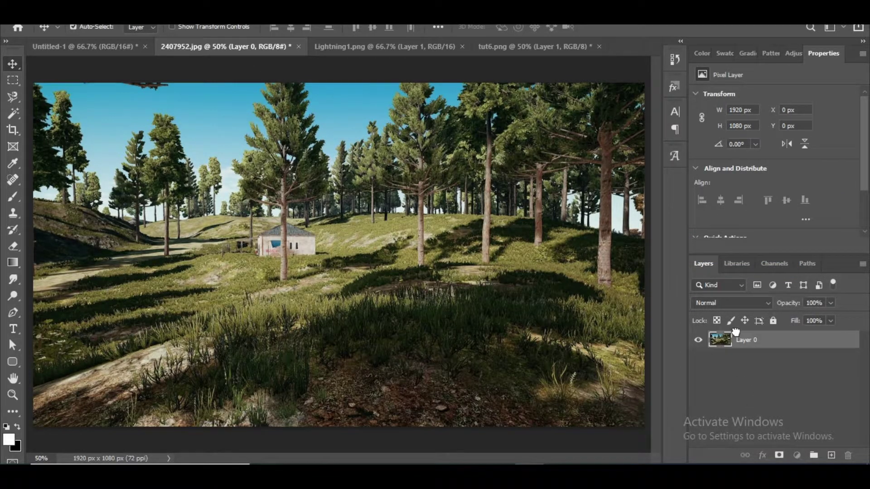
{"action": "left_click_drag", "start_coordinate": [735, 332], "coordinate": [336, 270]}
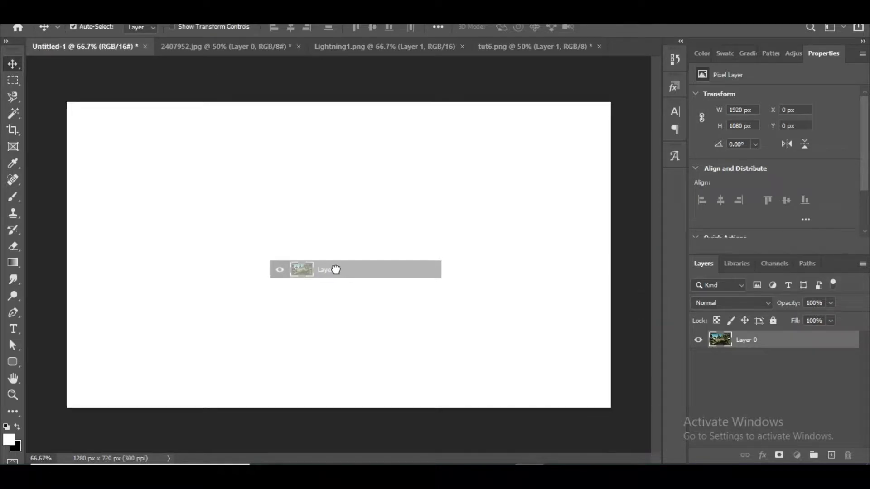
{"action": "left_click_drag", "start_coordinate": [526, 317], "coordinate": [528, 328]}
{"action": "left_click", "coordinate": [416, 194]}
- Scale the forest image down from its corner to cover the 1280 × 720 canvas
{"action": "key", "text": "ctrl+t"}
{"action": "key", "text": "ctrl+minus"}
{"action": "left_click_drag", "start_coordinate": [134, 147], "coordinate": [188, 178]}
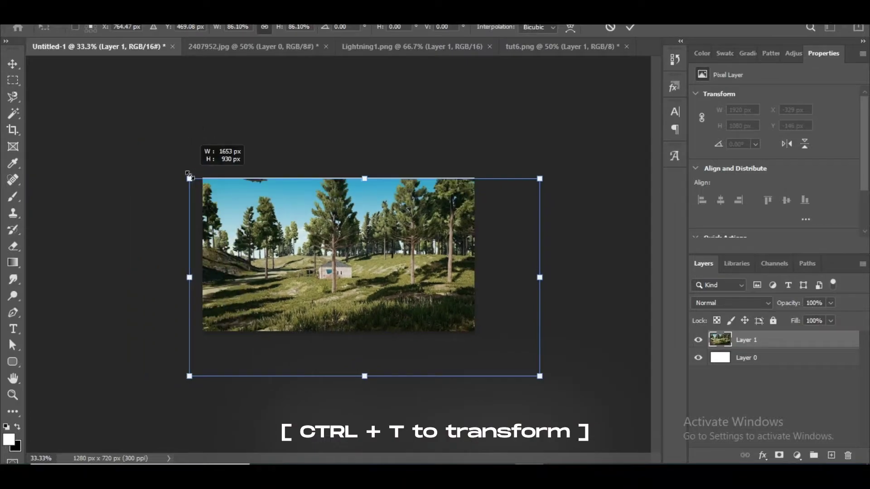
{"action": "left_click_drag", "start_coordinate": [317, 259], "coordinate": [301, 250]}
{"action": "key", "text": "ctrl+plus"}
{"action": "key", "text": "Return"}
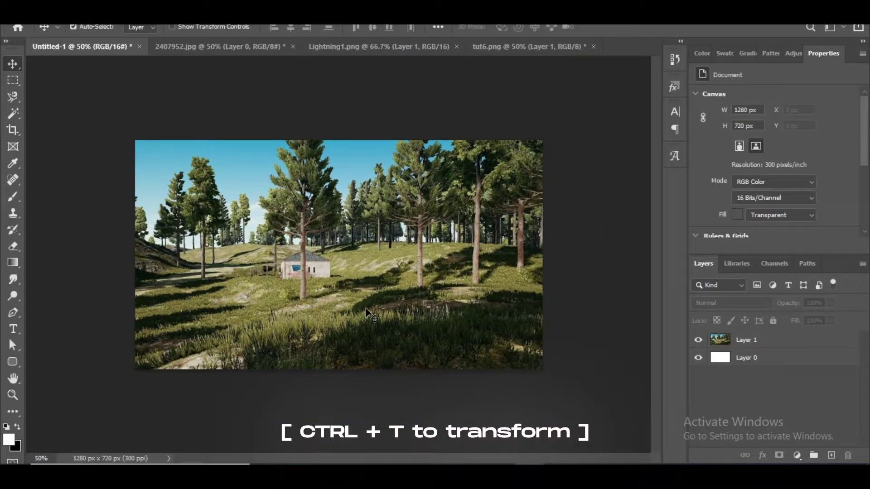
- Bring the white-haired character from tut6.png into the forest document as Layer 2
{"action": "left_click", "coordinate": [393, 47]}
{"action": "left_click", "coordinate": [488, 47]}
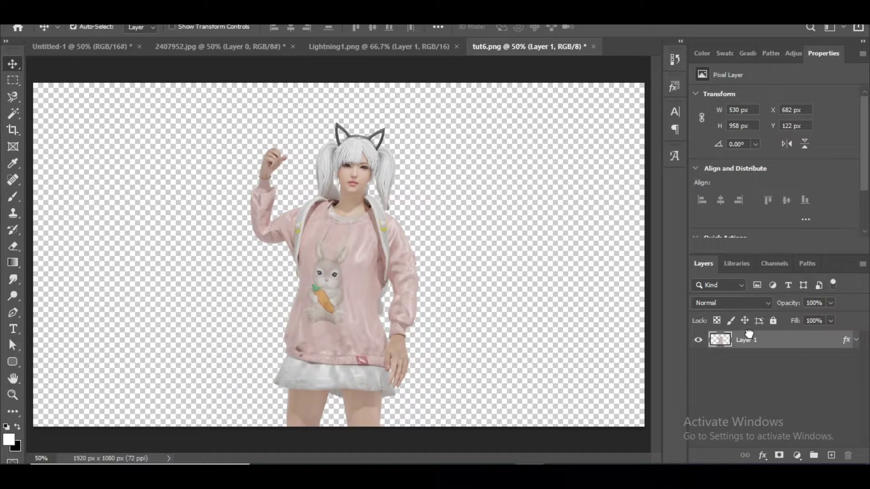
{"action": "left_click_drag", "start_coordinate": [749, 335], "coordinate": [257, 318]}
{"action": "left_click", "coordinate": [428, 195]}
- Scale the character to about 82% (434 × 784 px) and place it at the left
{"action": "key", "text": "ctrl+t"}
{"action": "left_click_drag", "start_coordinate": [142, 183], "coordinate": [175, 242]}
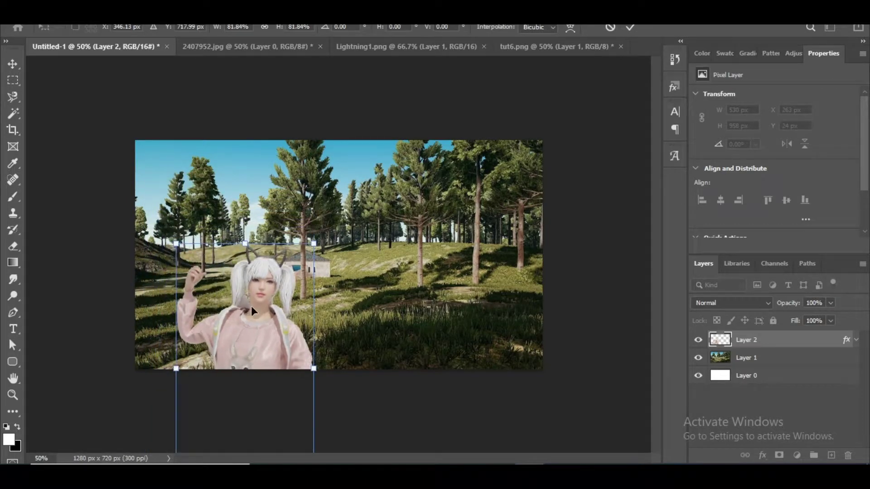
{"action": "left_click_drag", "start_coordinate": [251, 305], "coordinate": [225, 243]}
{"action": "key", "text": "Return"}
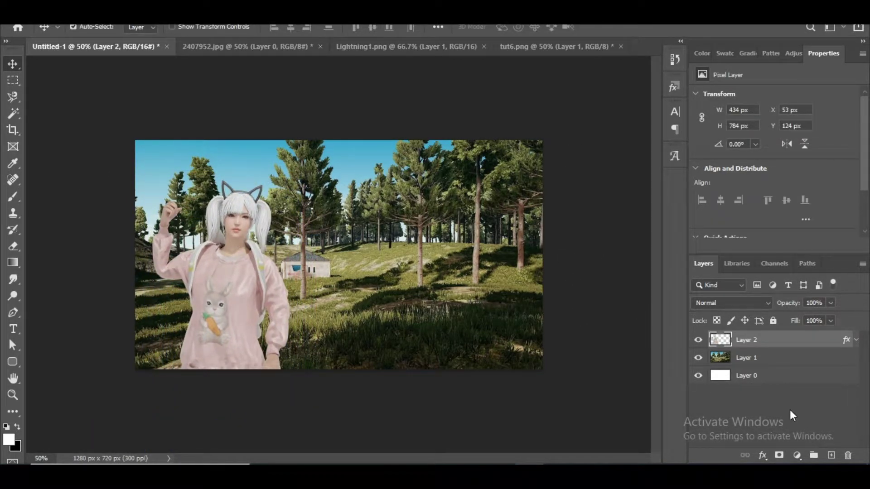
{"action": "left_click", "coordinate": [800, 366]}
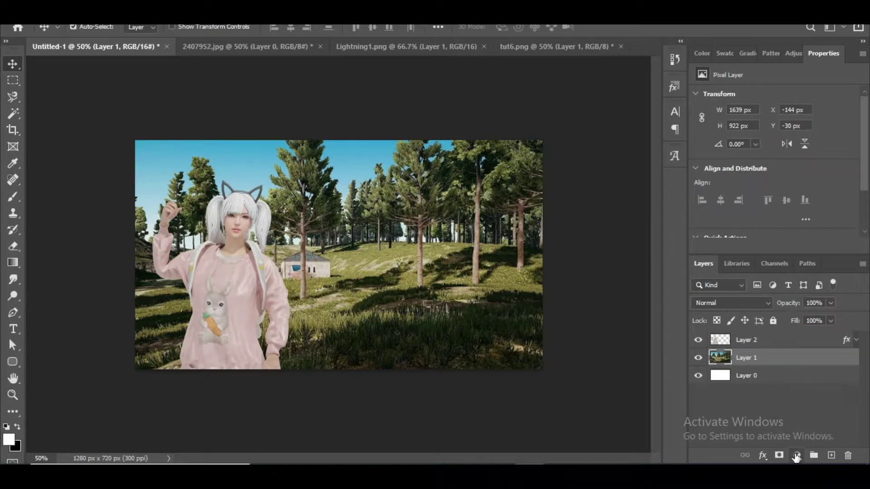
- Add a reversed black-to-white Gradient Map above the forest layer to make it grayscale
{"action": "left_click", "coordinate": [797, 455]}
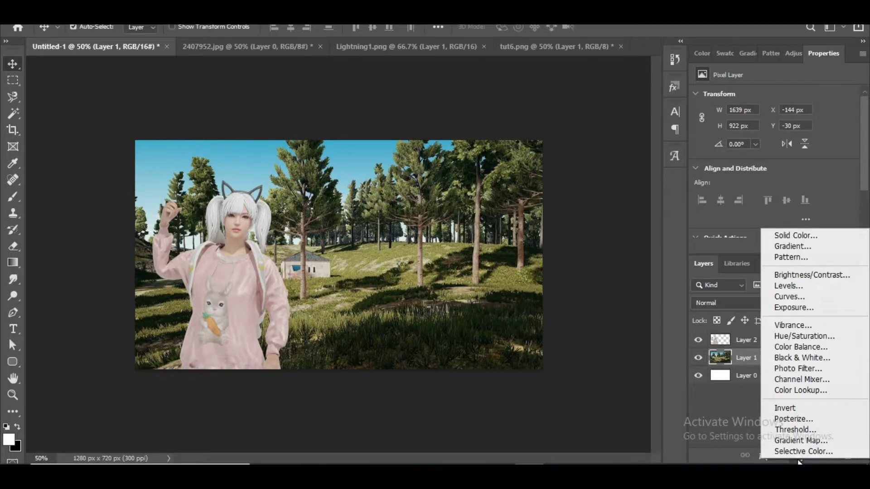
{"action": "left_click", "coordinate": [821, 439]}
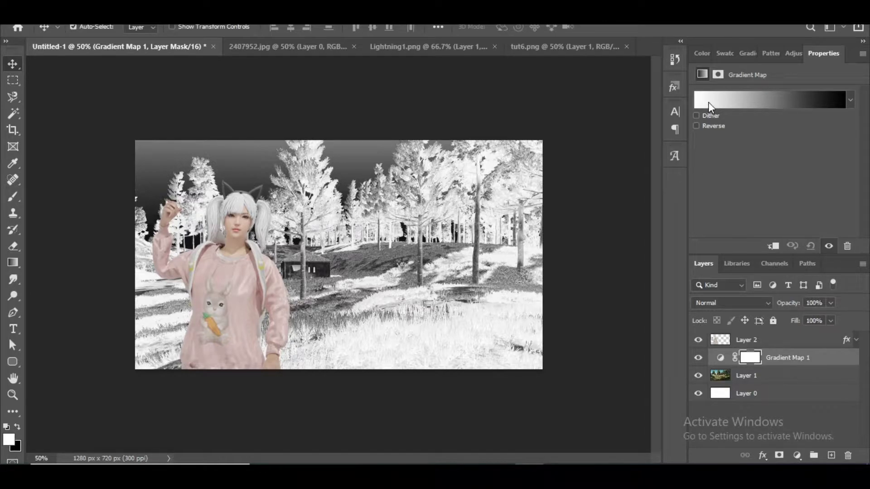
{"action": "left_click", "coordinate": [696, 126]}
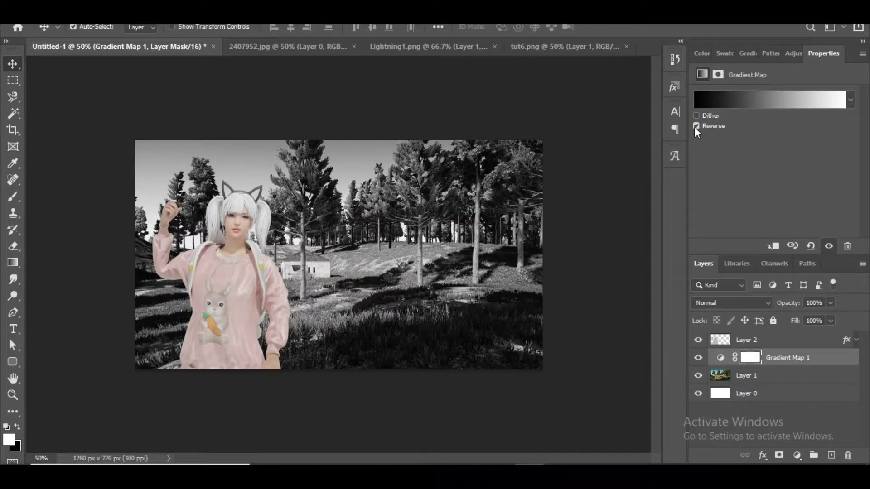
{"action": "left_click", "coordinate": [718, 99]}
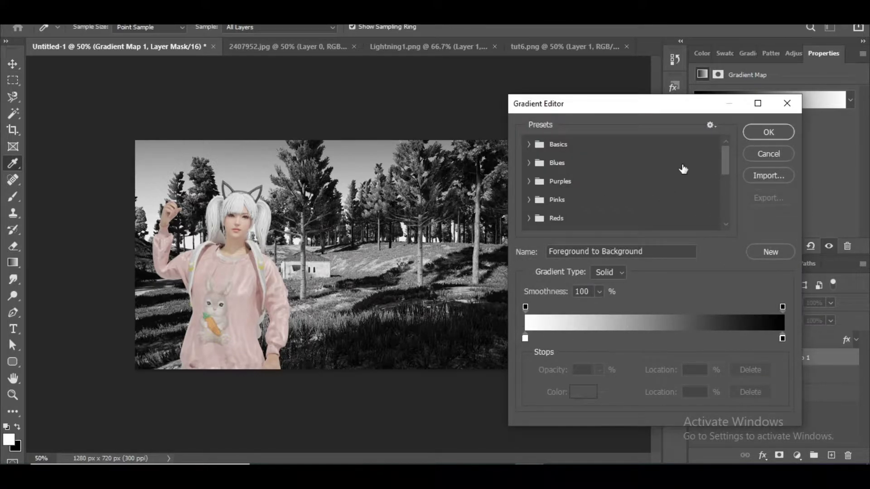
{"action": "left_click", "coordinate": [751, 131]}
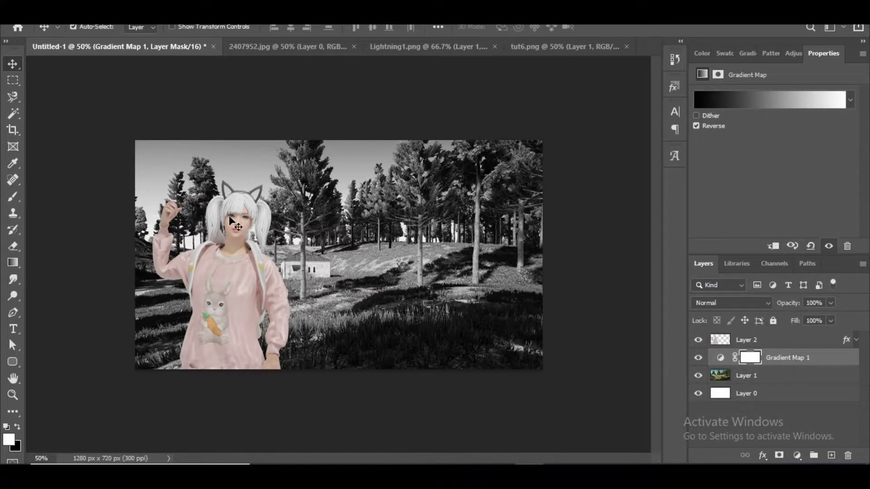
- Apply Motion Blur with angle 0 and distance 12 to the forest layer
{"action": "left_click", "coordinate": [784, 382]}
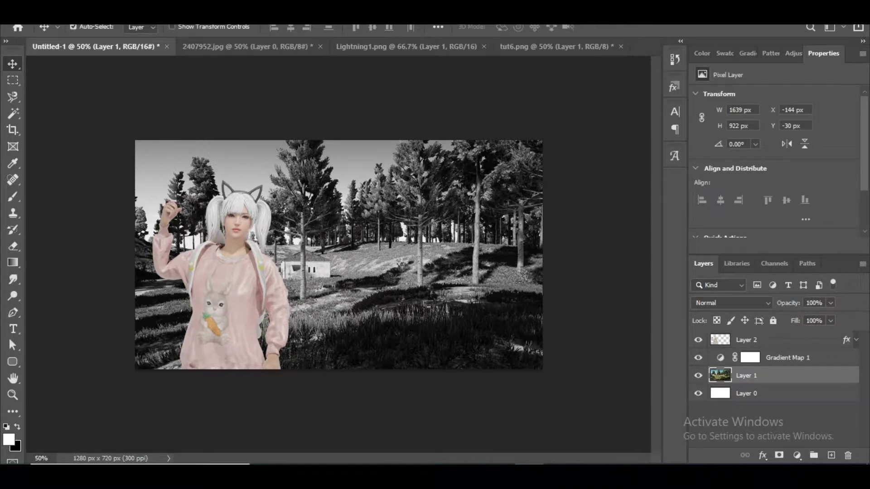
{"action": "left_click", "coordinate": [179, 21]}
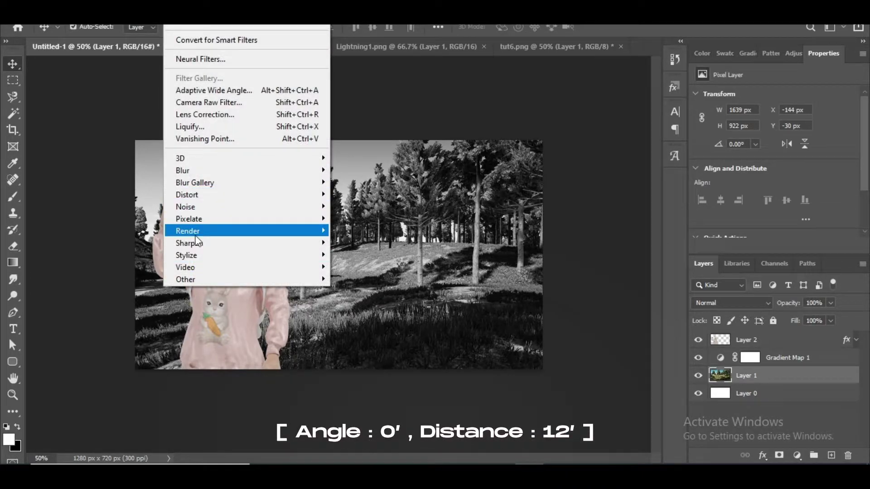
{"action": "mouse_move", "coordinate": [295, 171]}
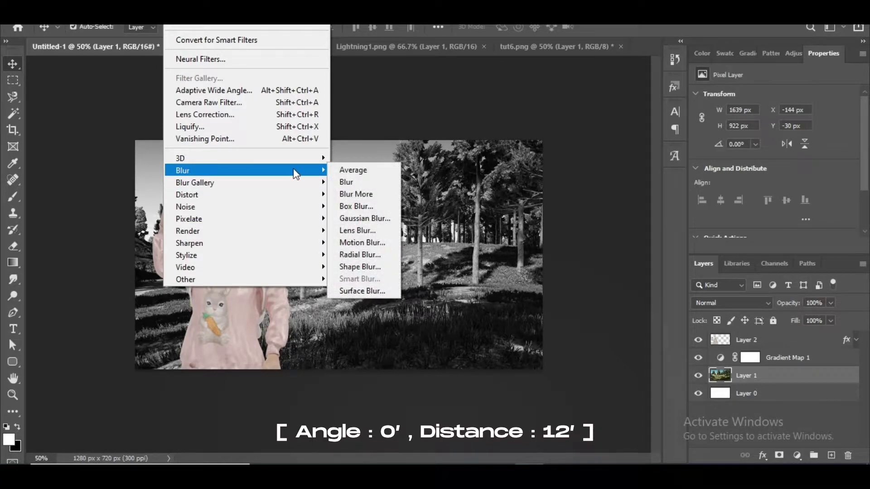
{"action": "left_click", "coordinate": [369, 240]}
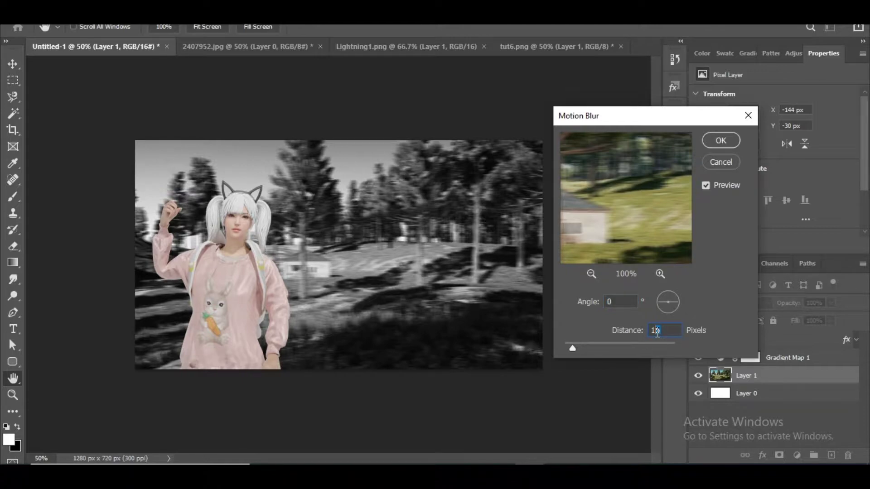
{"action": "type", "text": "12"}
{"action": "key", "text": "Return"}
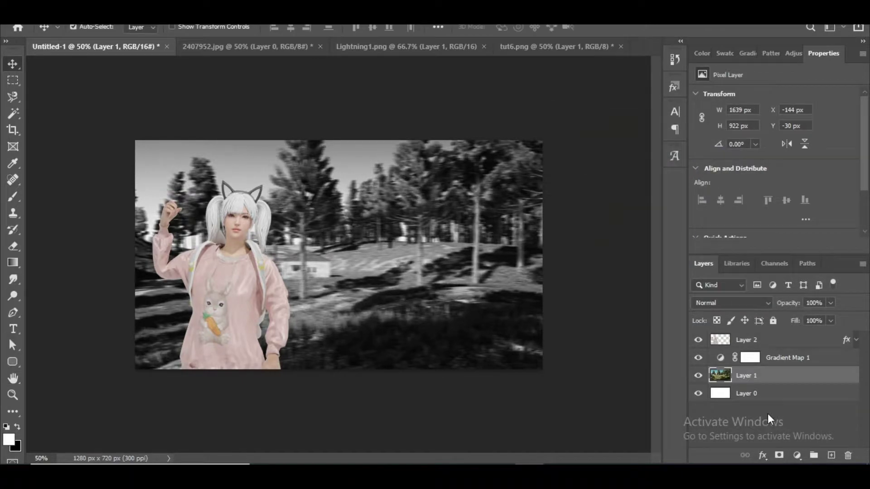
- Add a Solid Color fill layer above Gradient Map 1, initially a deep orange
{"action": "left_click", "coordinate": [793, 363]}
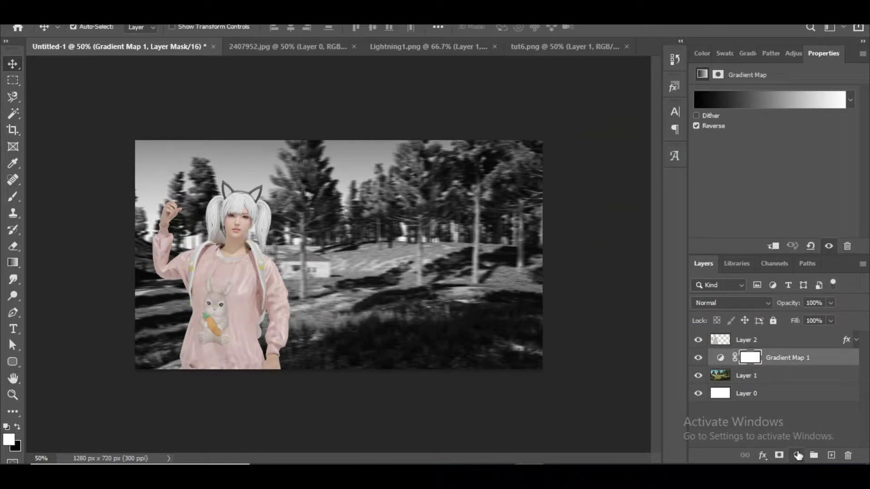
{"action": "left_click", "coordinate": [797, 456]}
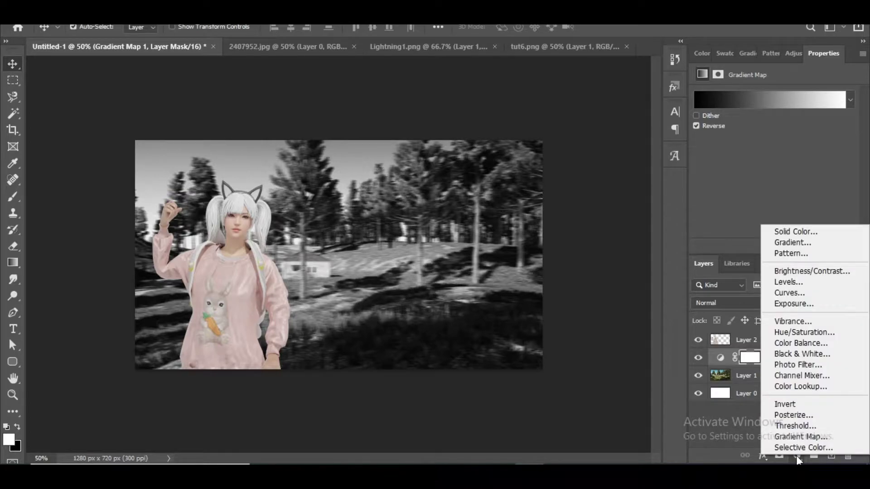
{"action": "left_click", "coordinate": [781, 232]}
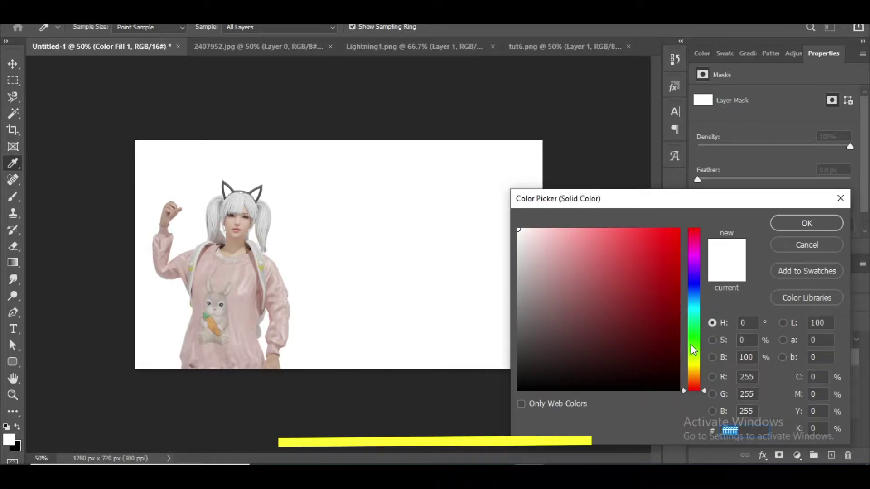
{"action": "left_click", "coordinate": [694, 364]}
{"action": "left_click", "coordinate": [692, 375]}
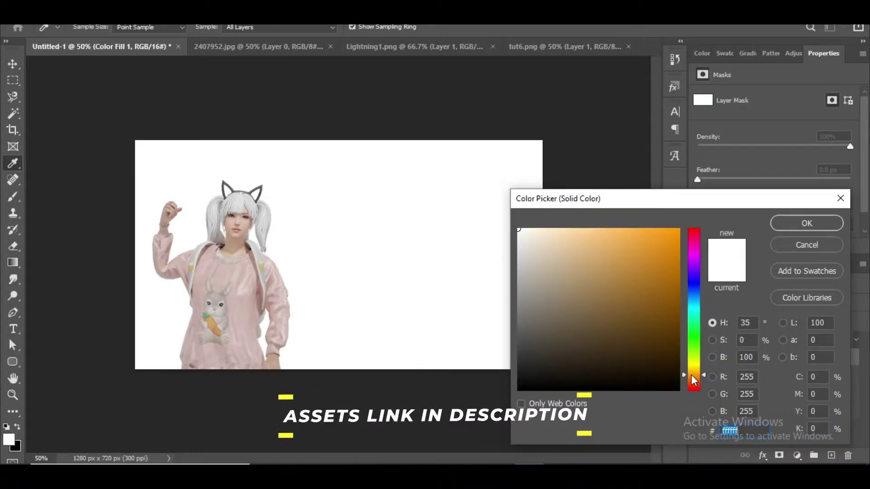
{"action": "left_click_drag", "start_coordinate": [692, 375], "coordinate": [693, 373]}
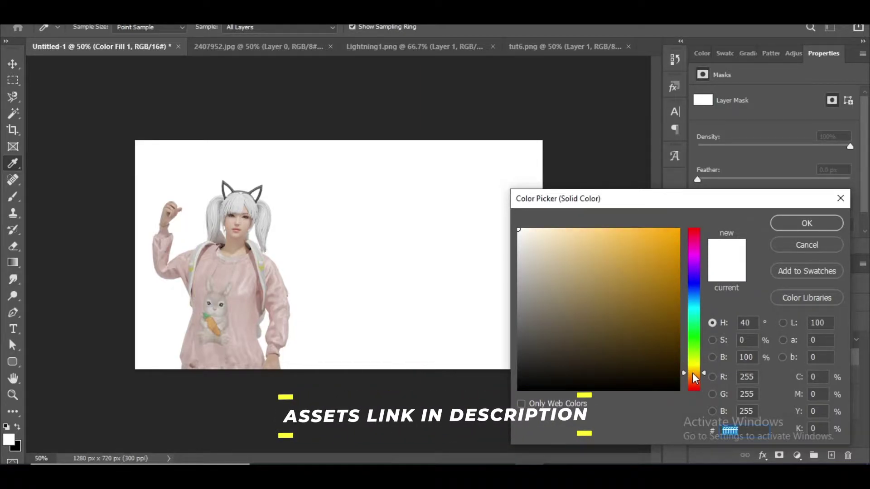
{"action": "mouse_move", "coordinate": [670, 319]}
{"action": "left_mouse_down"}
{"action": "mouse_move", "coordinate": [678, 275]}
{"action": "mouse_move", "coordinate": [680, 284]}
{"action": "left_mouse_up"}
{"action": "left_click", "coordinate": [797, 227]}
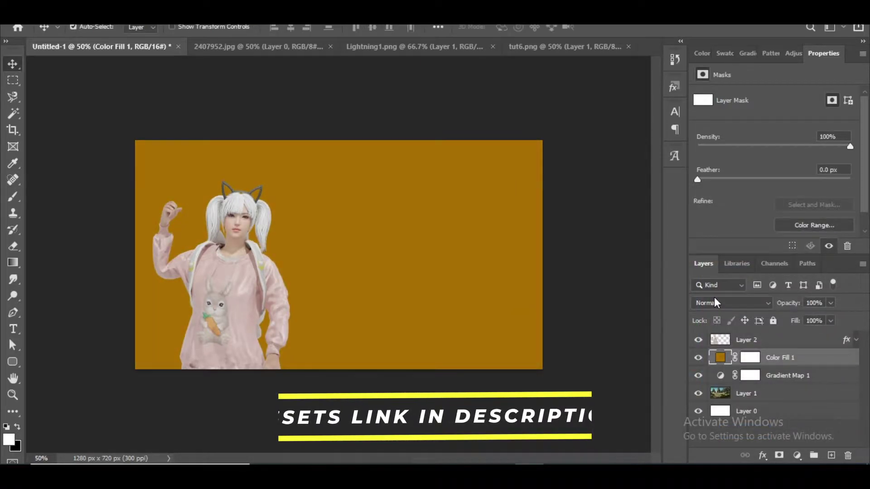
- Set the fill layer to Linear Light and change its colour to purple
{"action": "left_click", "coordinate": [719, 302]}
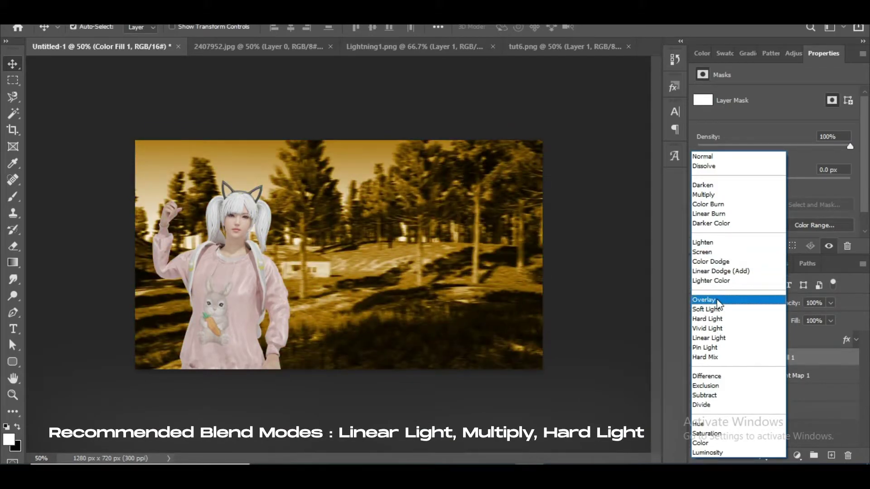
{"action": "left_click", "coordinate": [710, 338]}
{"action": "double_click", "coordinate": [718, 359]}
{"action": "left_click_drag", "start_coordinate": [683, 312], "coordinate": [698, 259]}
{"action": "key", "text": "Return"}
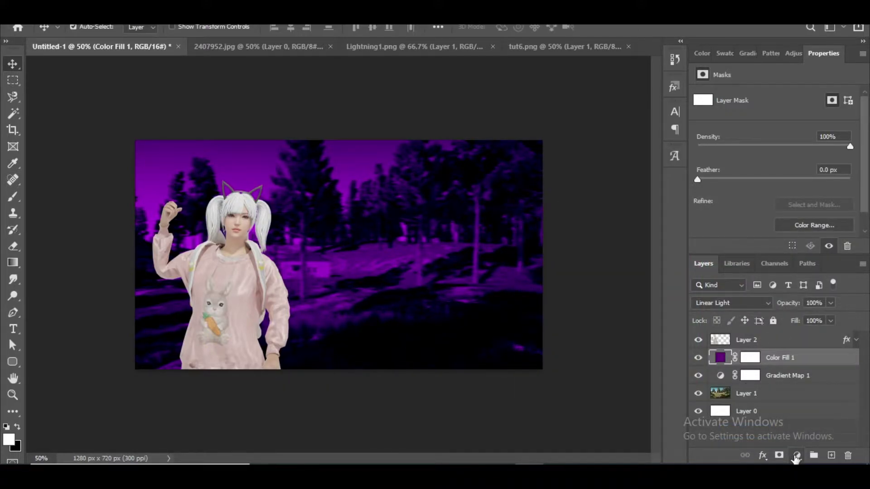
- Add a 90° black-to-transparent Gradient Fill layer darkening the lower forest
{"action": "left_click", "coordinate": [796, 455]}
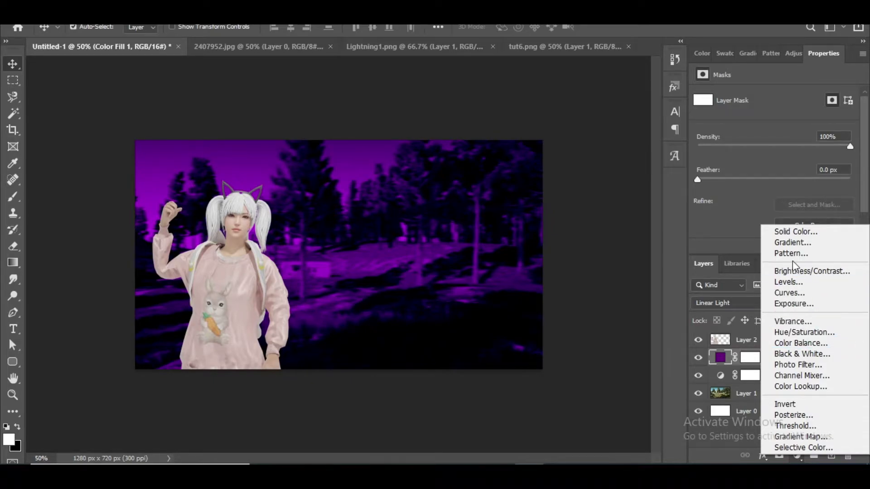
{"action": "left_click", "coordinate": [793, 242]}
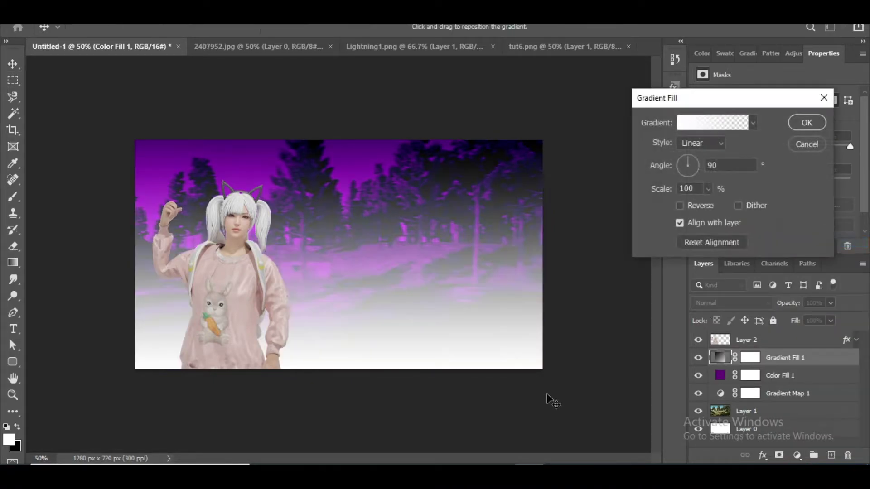
{"action": "left_click", "coordinate": [681, 129]}
{"action": "scroll", "coordinate": [620, 200], "scroll_direction": "down", "scroll_amount": 10}
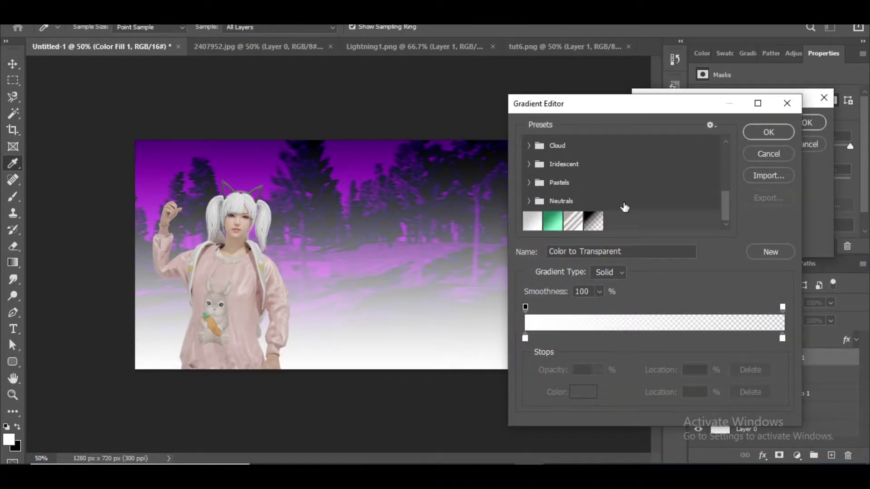
{"action": "left_click", "coordinate": [593, 222]}
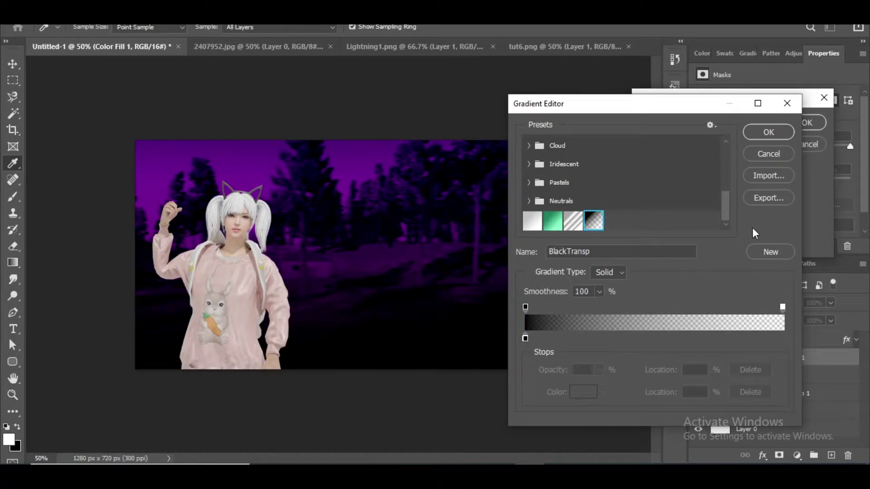
{"action": "left_click", "coordinate": [760, 133]}
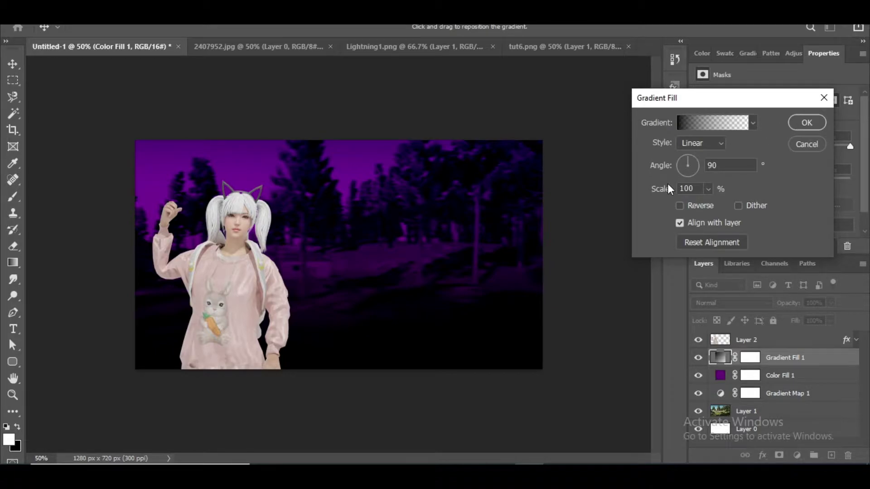
{"action": "left_click", "coordinate": [798, 126]}
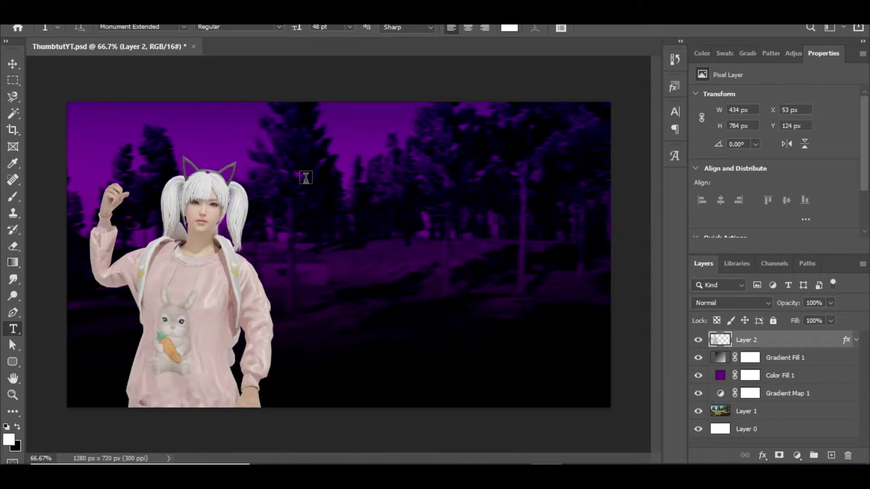
- Type the ROAD TO text in Roboto Bold Italic at 18 pt
{"action": "left_click", "coordinate": [381, 227]}
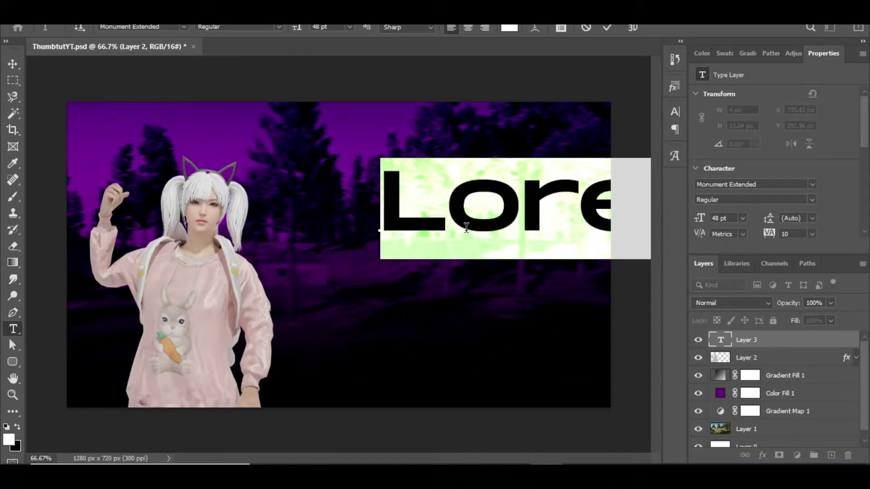
{"action": "type", "text": "ROA"}
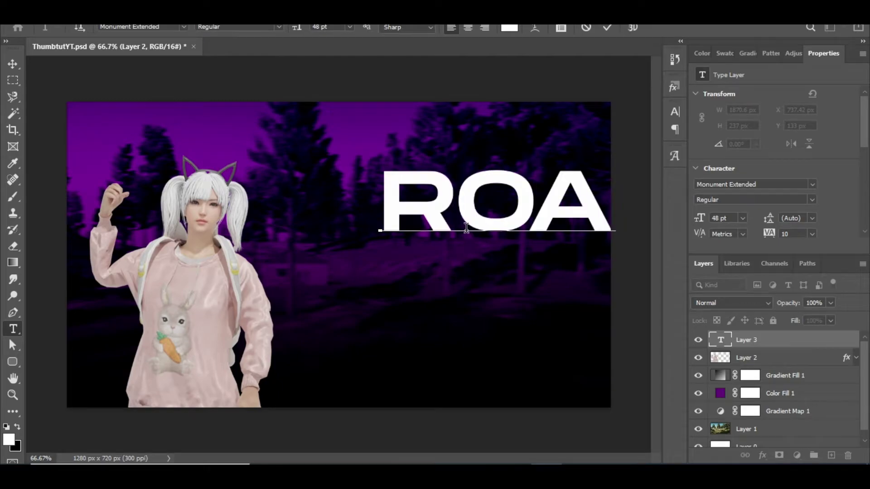
{"action": "key", "text": "ctrl+a"}
{"action": "left_click", "coordinate": [350, 28]}
{"action": "left_click", "coordinate": [339, 121]}
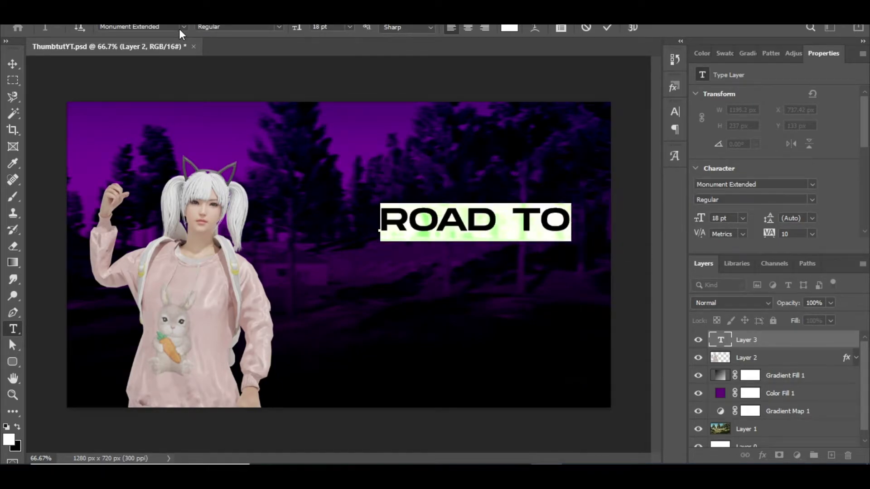
{"action": "left_click", "coordinate": [181, 27]}
{"action": "left_click", "coordinate": [159, 138]}
{"action": "left_click", "coordinate": [183, 28]}
{"action": "left_click", "coordinate": [126, 150]}
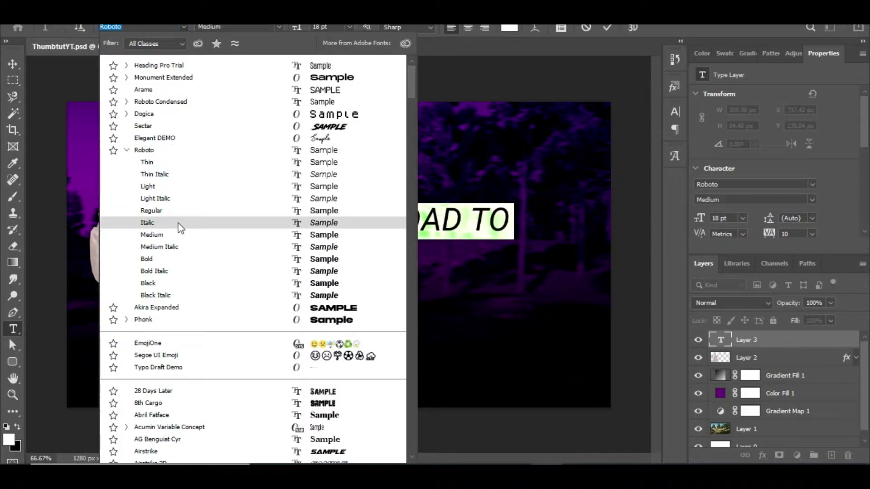
{"action": "left_click", "coordinate": [154, 271]}
{"action": "key", "text": "ctrl+Return"}
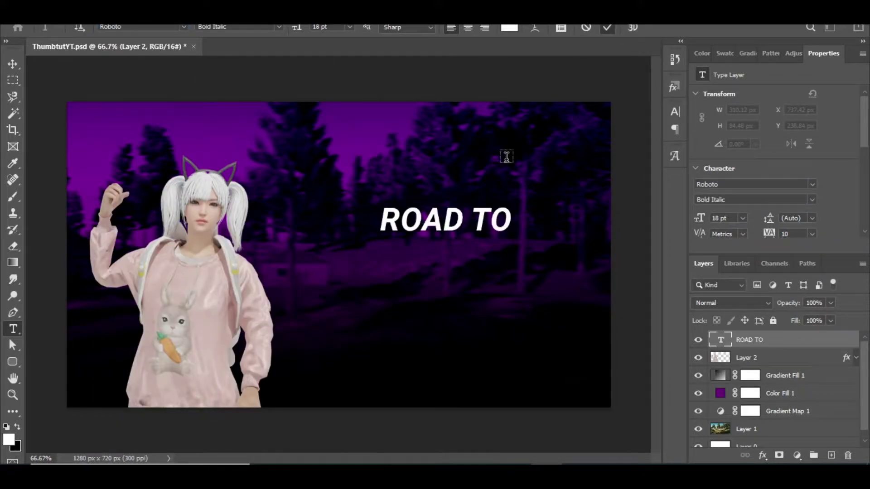
- Duplicate the ROAD TO layer and change its text to SUBSCRIBERS
{"action": "key", "text": "v"}
{"action": "key", "text": "ctrl+j"}
{"action": "double_click", "coordinate": [423, 268]}
{"action": "left_click_drag", "start_coordinate": [413, 227], "coordinate": [358, 298]}
{"action": "type", "text": "SUBSCRIBERS"}
{"action": "key", "text": "ctrl+Return"}
- Add a 5000 text layer in Monument Extended at 48 pt
{"action": "left_click", "coordinate": [388, 271]}
{"action": "type", "text": "5000"}
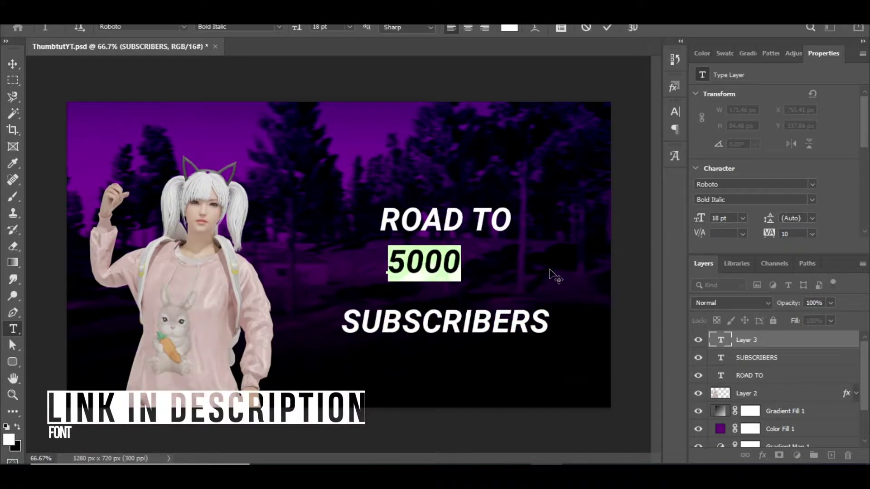
{"action": "left_click", "coordinate": [183, 26]}
{"action": "left_click", "coordinate": [149, 88]}
{"action": "left_click", "coordinate": [349, 27]}
{"action": "left_click", "coordinate": [337, 169]}
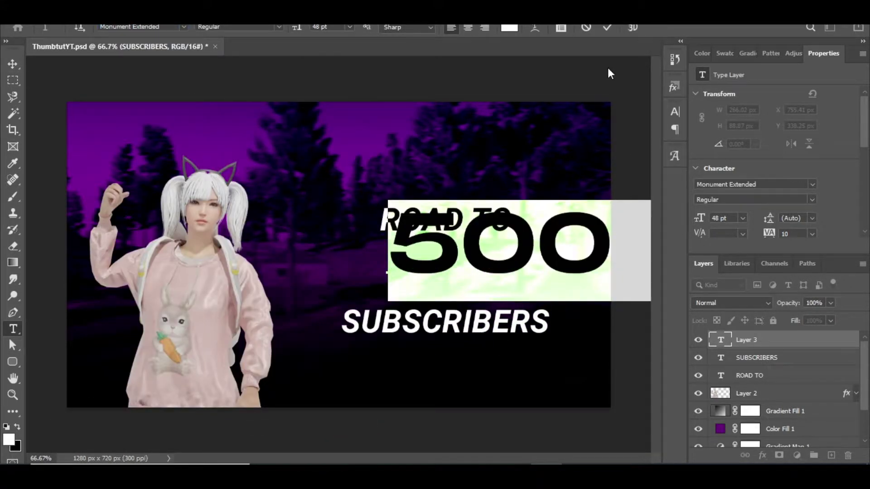
{"action": "left_click", "coordinate": [607, 27]}
- Stack ROAD TO above 5000 and SUBSCRIBERS just below it beside the character
{"action": "left_click", "coordinate": [13, 64]}
{"action": "left_click_drag", "start_coordinate": [476, 245], "coordinate": [378, 263]}
{"action": "left_click_drag", "start_coordinate": [417, 217], "coordinate": [450, 198]}
{"action": "left_click", "coordinate": [453, 319]}
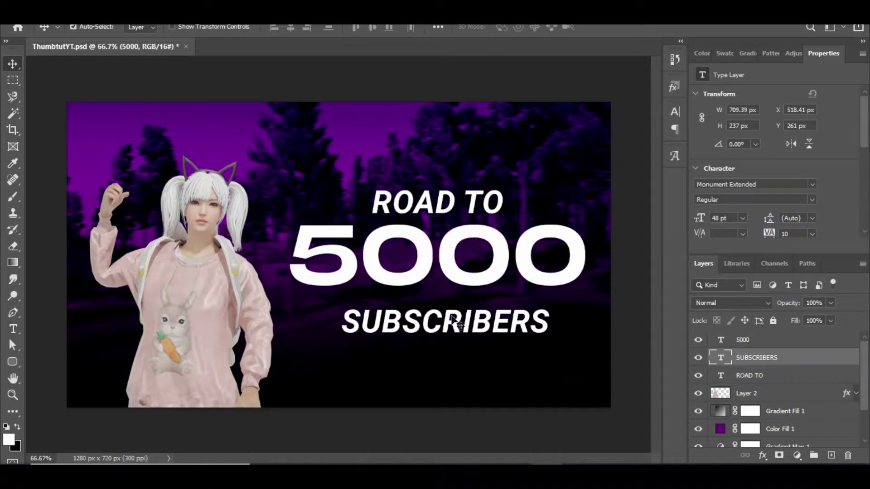
{"action": "left_click_drag", "start_coordinate": [453, 319], "coordinate": [464, 297]}
{"action": "key", "text": "ctrl+minus"}
{"action": "key", "text": "ctrl+minus"}
{"action": "key", "text": "ctrl+plus"}
{"action": "key", "text": "ctrl+plus"}
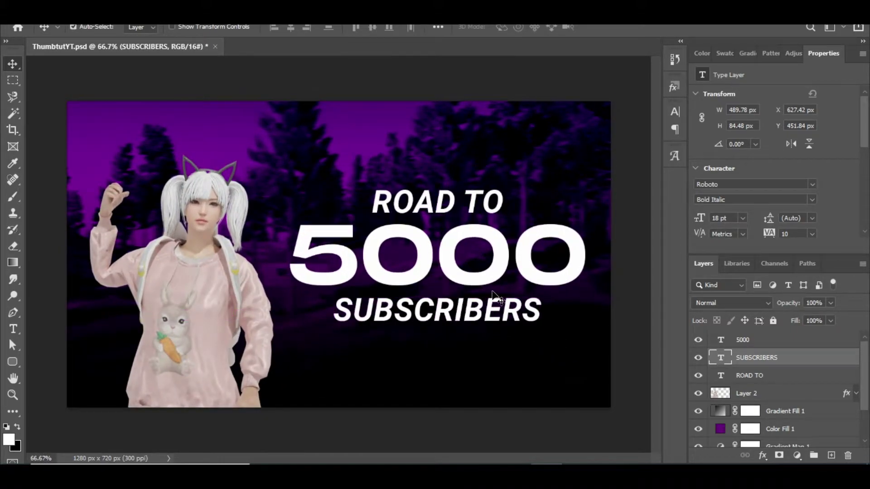
- Give the 5000 layer a Gradient Overlay using the silver multi-stop preset
{"action": "left_click", "coordinate": [778, 341]}
{"action": "double_click", "coordinate": [779, 341]}
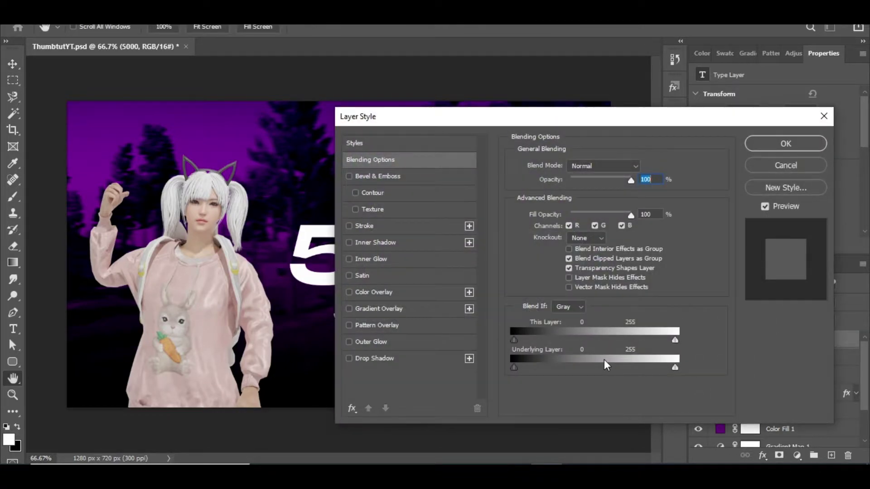
{"action": "left_click", "coordinate": [362, 308]}
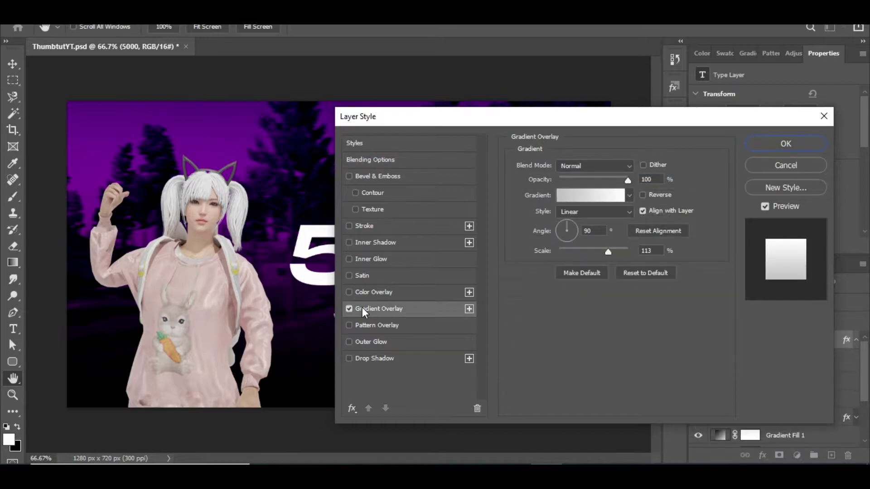
{"action": "left_click", "coordinate": [572, 199]}
{"action": "scroll", "coordinate": [598, 211], "scroll_direction": "down", "scroll_amount": 2}
{"action": "scroll", "coordinate": [597, 210], "scroll_direction": "down", "scroll_amount": 2}
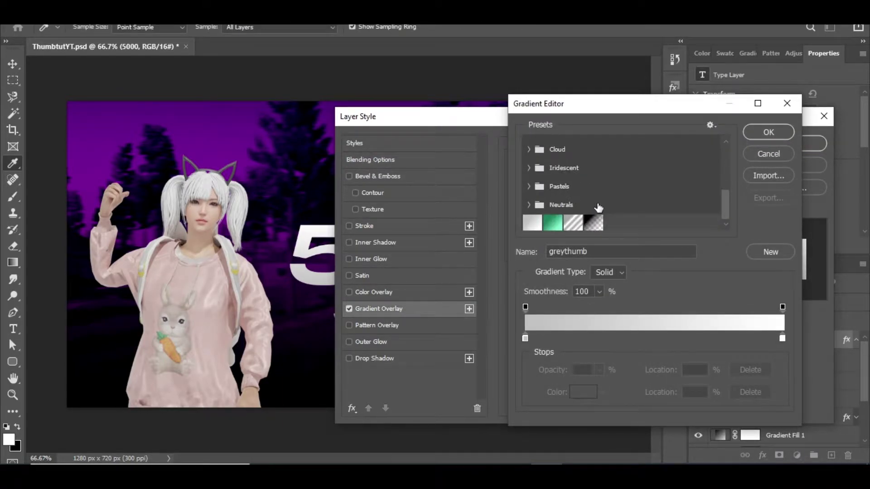
{"action": "left_click", "coordinate": [574, 221]}
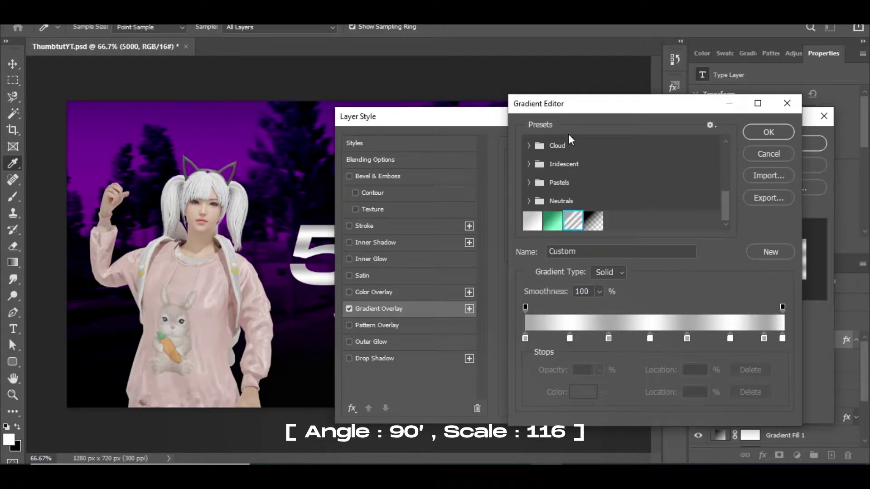
{"action": "left_click_drag", "start_coordinate": [569, 111], "coordinate": [515, 107]}
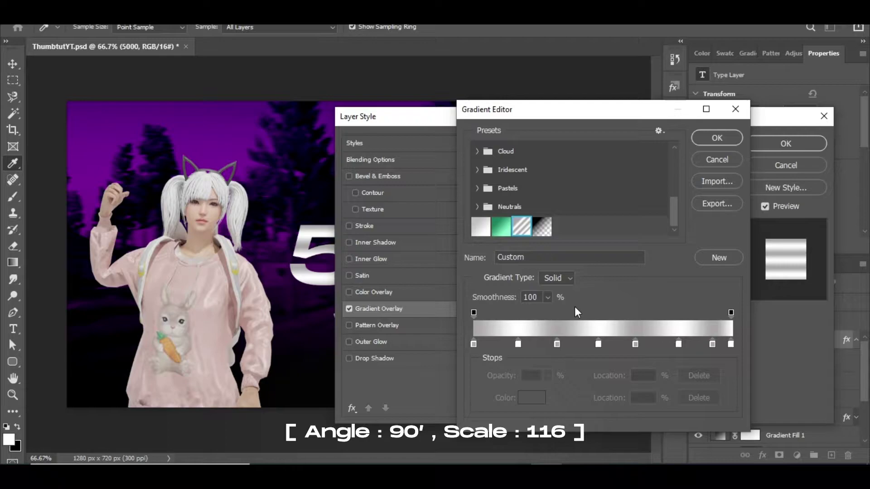
{"action": "left_click", "coordinate": [712, 135]}
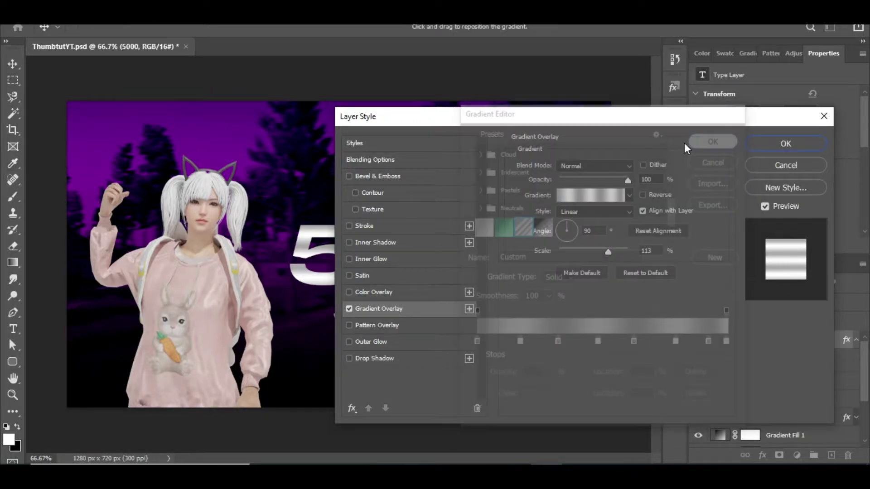
- Raise the gradient overlay scale to 116% and preview the chrome text
{"action": "left_click_drag", "start_coordinate": [539, 123], "coordinate": [652, 113]}
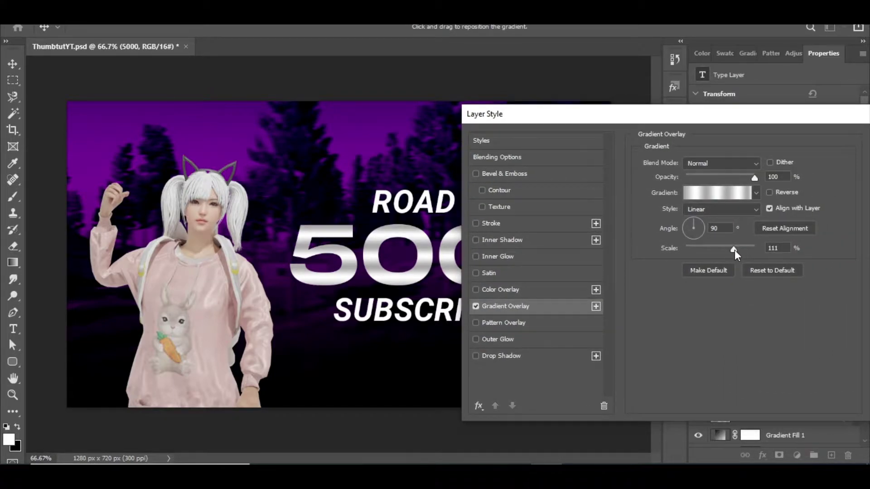
{"action": "left_click_drag", "start_coordinate": [735, 250], "coordinate": [738, 249]}
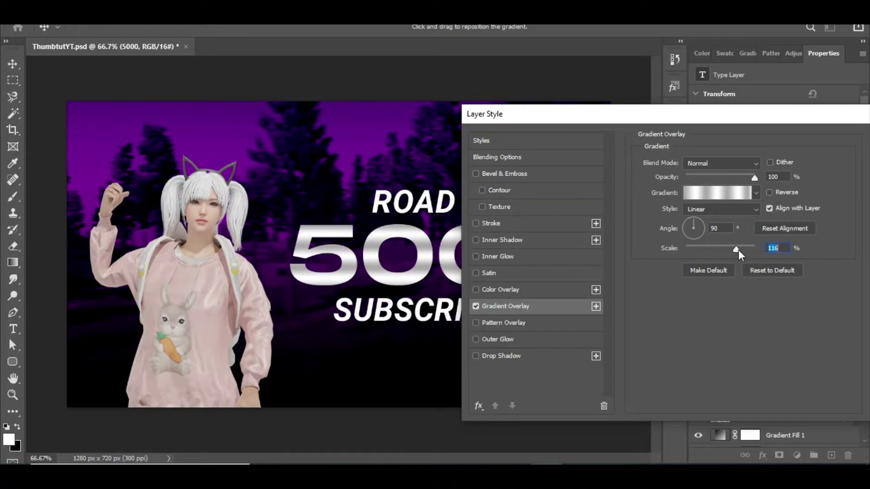
{"action": "left_click_drag", "start_coordinate": [775, 120], "coordinate": [640, 122]}
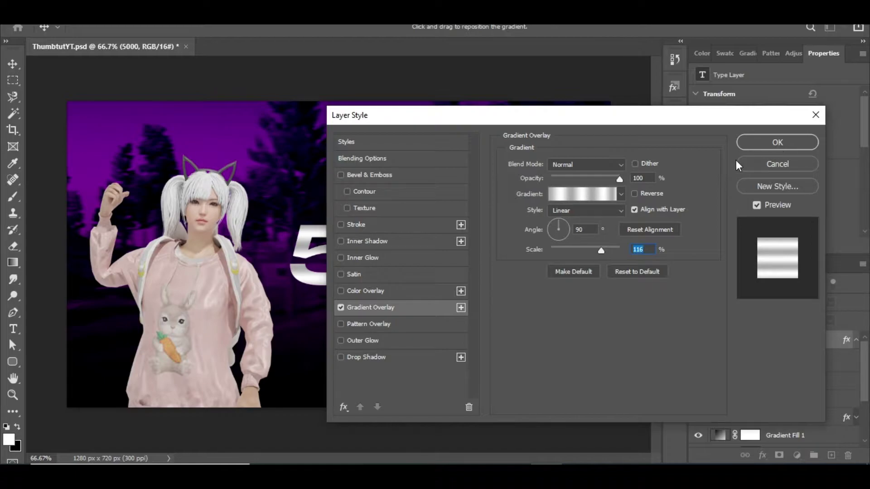
{"action": "left_click_drag", "start_coordinate": [430, 118], "coordinate": [616, 112]}
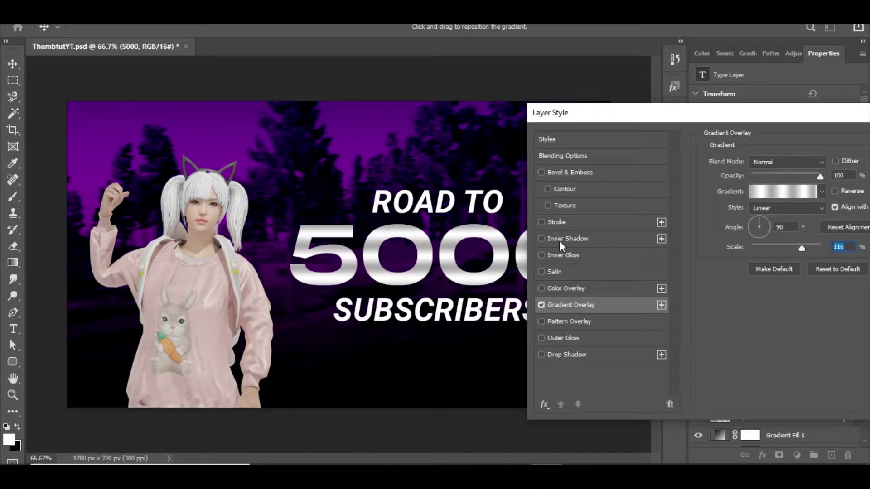
- Add a white Inner Shadow to 5000 (distance 0, choke 18%, size 6 px) and apply the style
{"action": "left_click", "coordinate": [559, 241]}
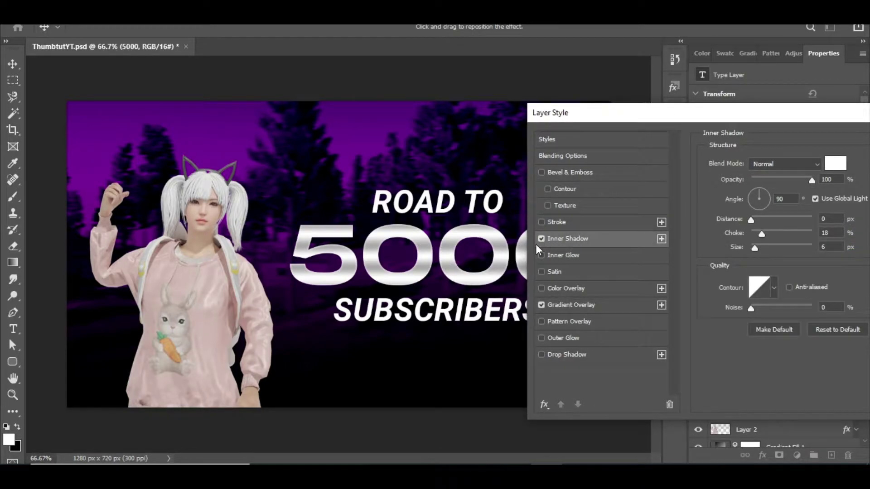
{"action": "left_click", "coordinate": [542, 239]}
{"action": "left_click", "coordinate": [541, 239]}
{"action": "left_click", "coordinate": [541, 238]}
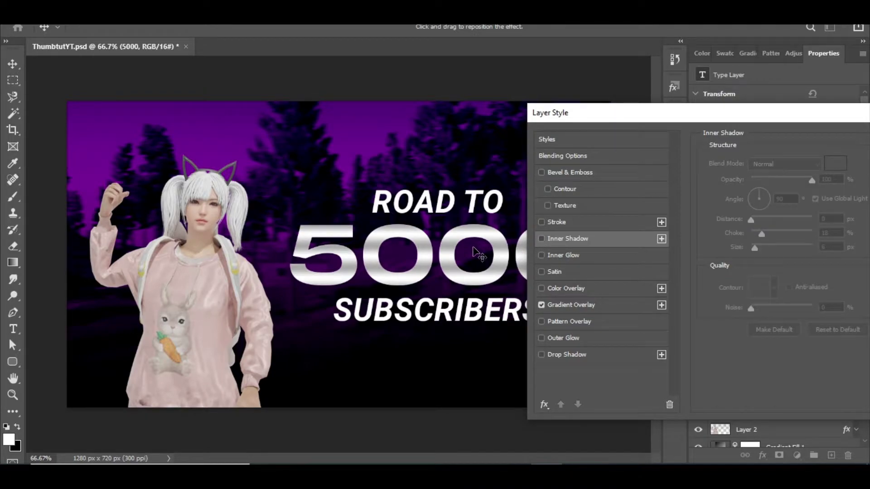
{"action": "left_click", "coordinate": [537, 240]}
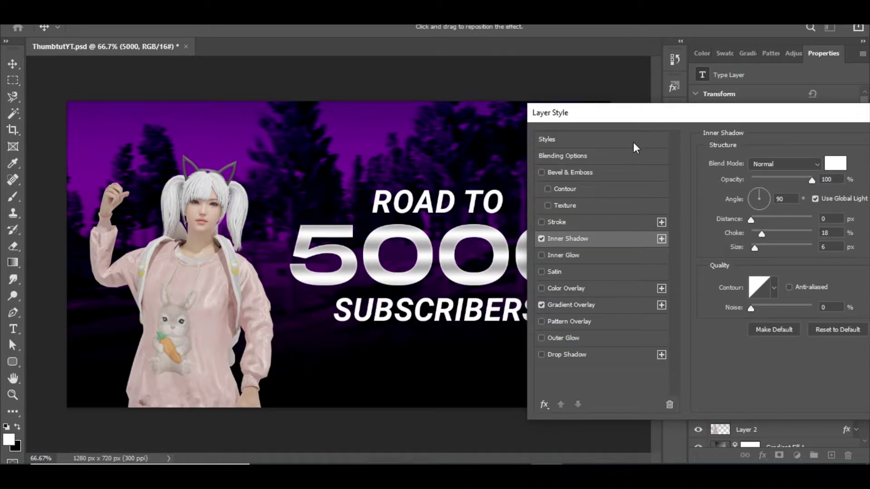
{"action": "left_click_drag", "start_coordinate": [621, 113], "coordinate": [507, 113]}
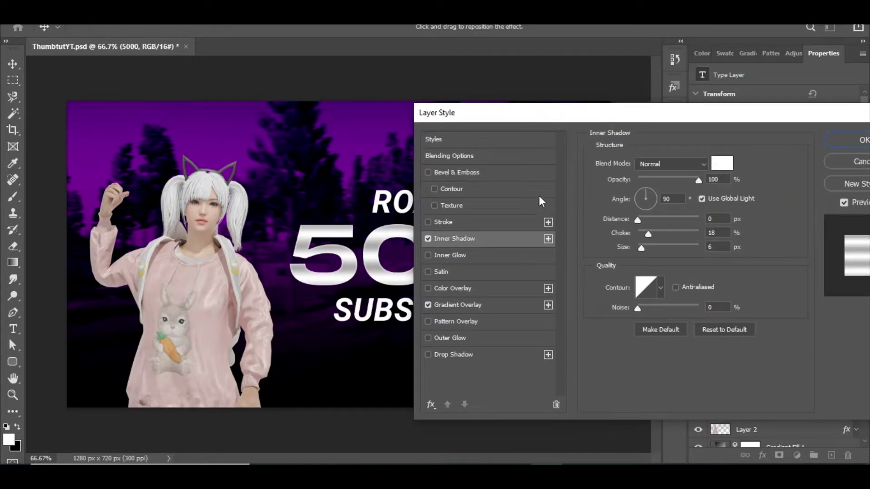
{"action": "left_click", "coordinate": [843, 140]}
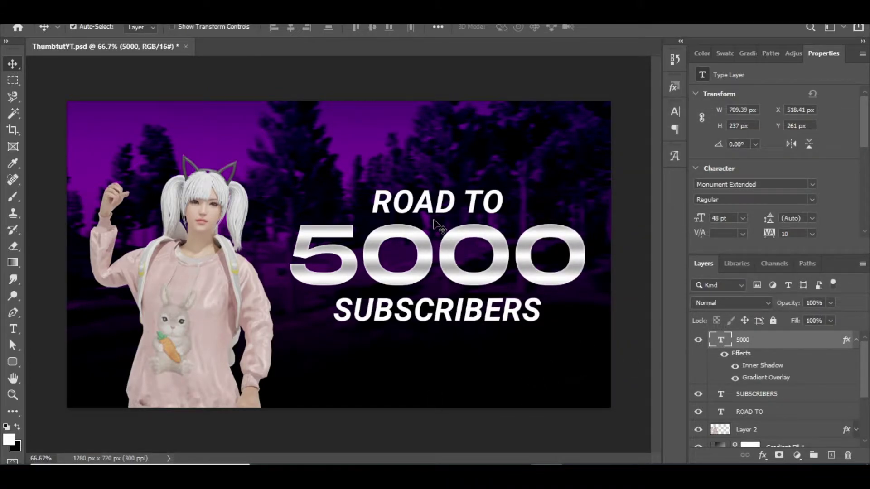
- Give ROAD TO a grey-to-white 'greythumb' Gradient Overlay in Layer Style
{"action": "left_click", "coordinate": [856, 340]}
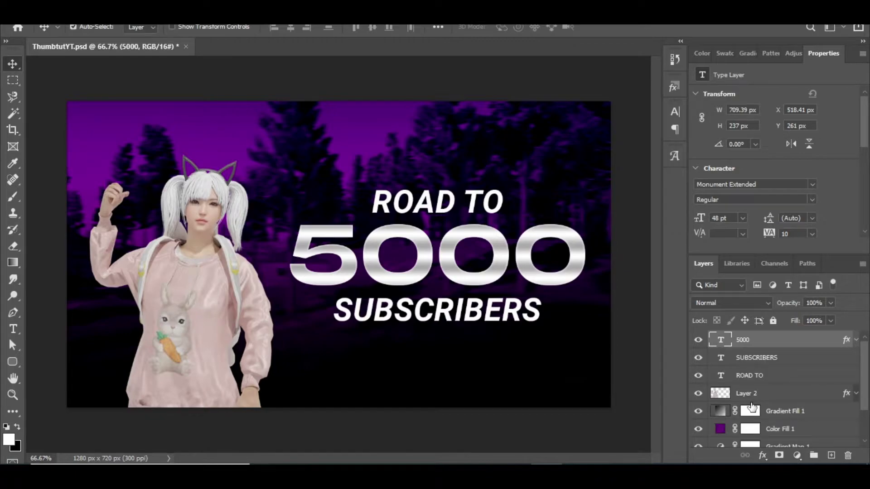
{"action": "double_click", "coordinate": [793, 380]}
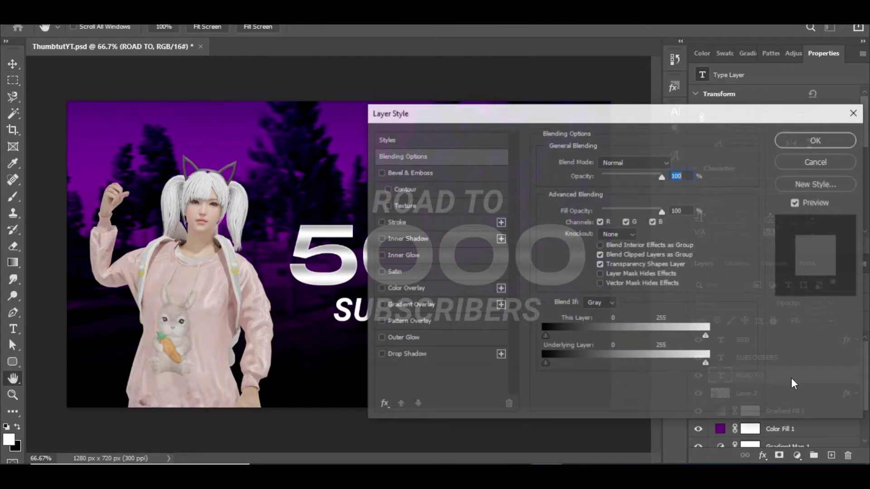
{"action": "left_click_drag", "start_coordinate": [507, 121], "coordinate": [583, 105]}
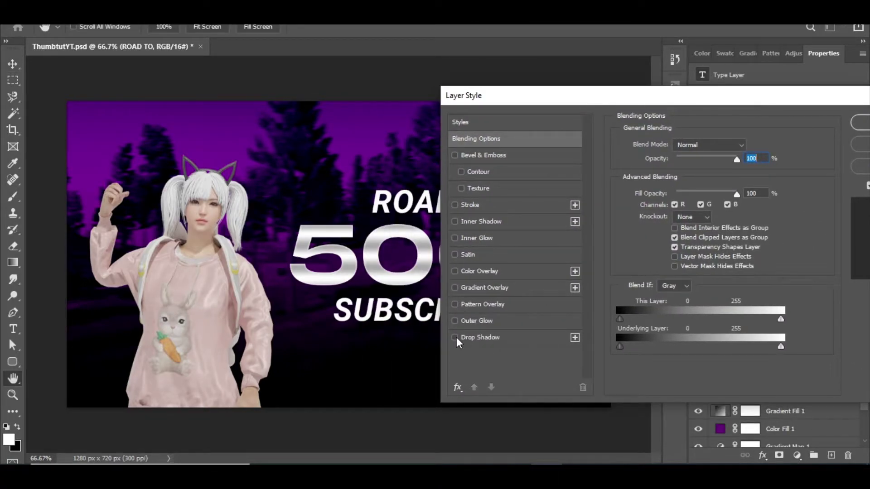
{"action": "left_click", "coordinate": [470, 288]}
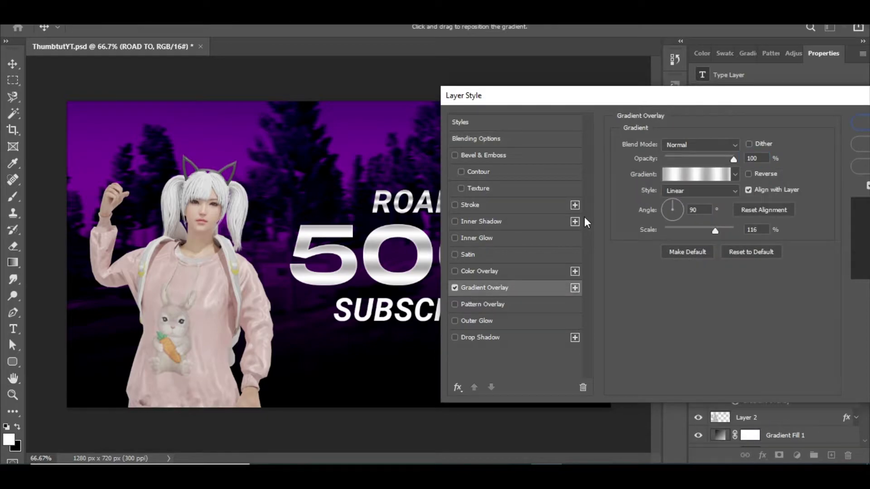
{"action": "left_click", "coordinate": [675, 172]}
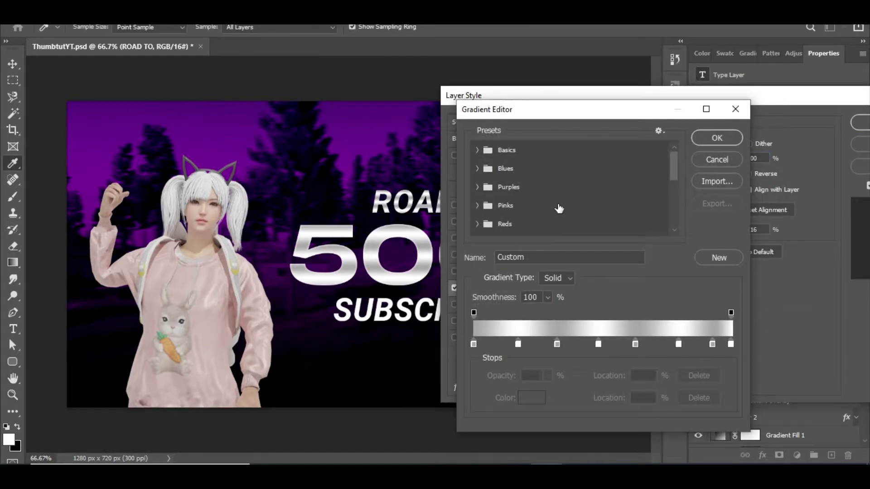
{"action": "scroll", "coordinate": [558, 199], "scroll_direction": "down", "scroll_amount": 2}
{"action": "scroll", "coordinate": [557, 198], "scroll_direction": "down", "scroll_amount": 3}
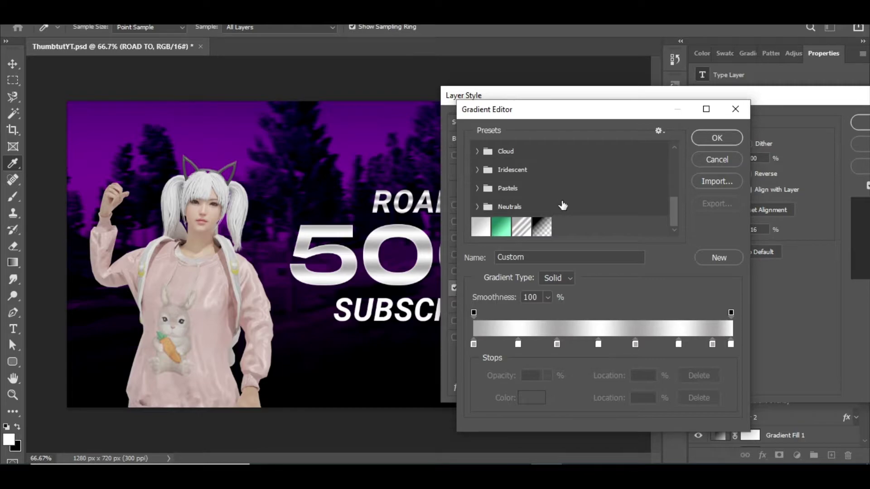
{"action": "scroll", "coordinate": [563, 204], "scroll_direction": "up", "scroll_amount": 3}
{"action": "scroll", "coordinate": [562, 204], "scroll_direction": "down", "scroll_amount": 3}
{"action": "left_click", "coordinate": [481, 227]}
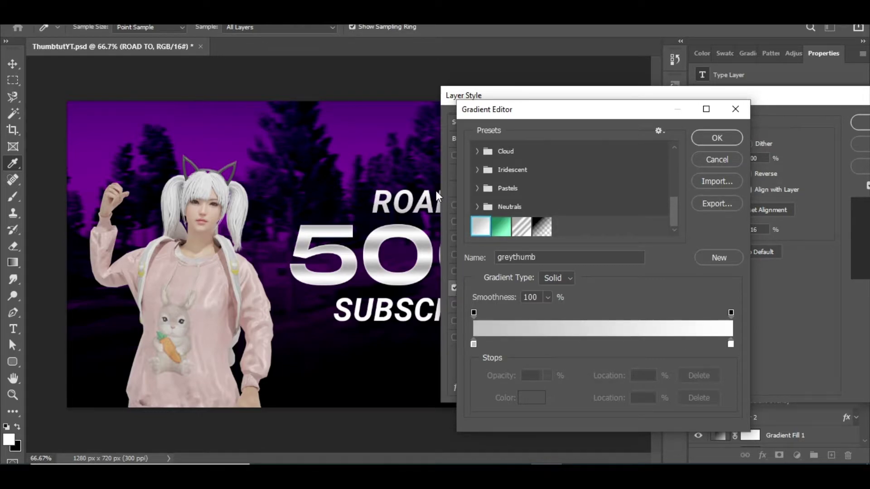
{"action": "left_click", "coordinate": [699, 134]}
- Add a white Inner Shadow to ROAD TO and apply the effects
{"action": "left_click_drag", "start_coordinate": [710, 101], "coordinate": [689, 118]}
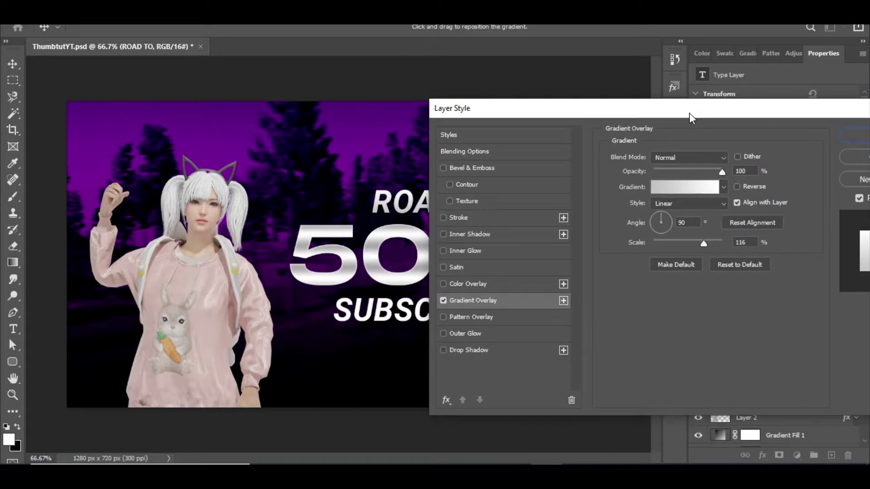
{"action": "left_click", "coordinate": [471, 234]}
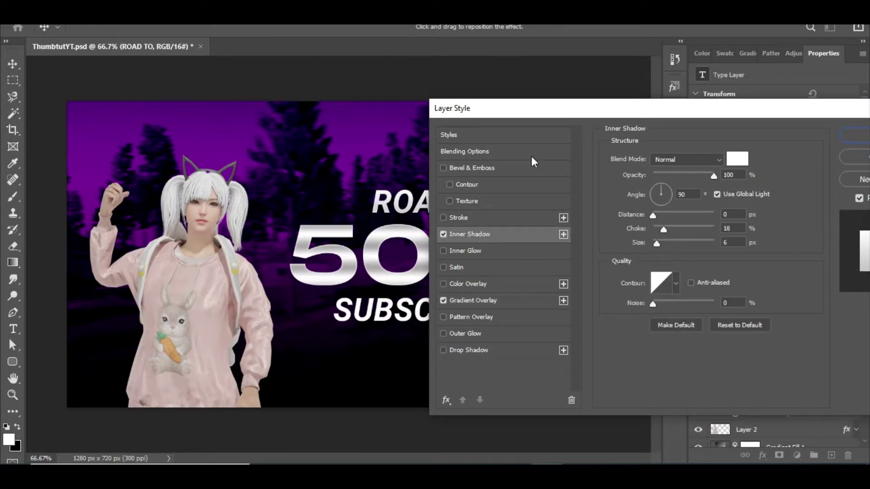
{"action": "left_click_drag", "start_coordinate": [581, 116], "coordinate": [442, 114]}
{"action": "left_click", "coordinate": [708, 133]}
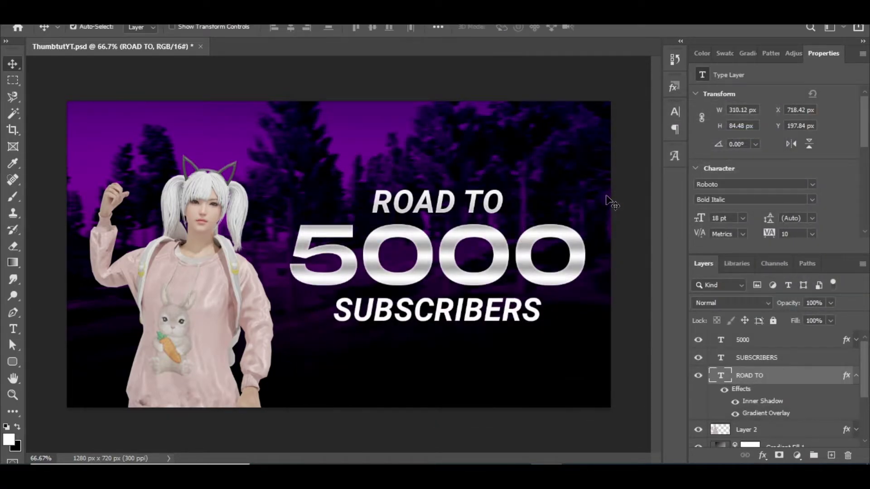
- Turn on Inner Shadow and the grey-white Gradient Overlay for the SUBSCRIBERS layer and apply
{"action": "left_click", "coordinate": [856, 377]}
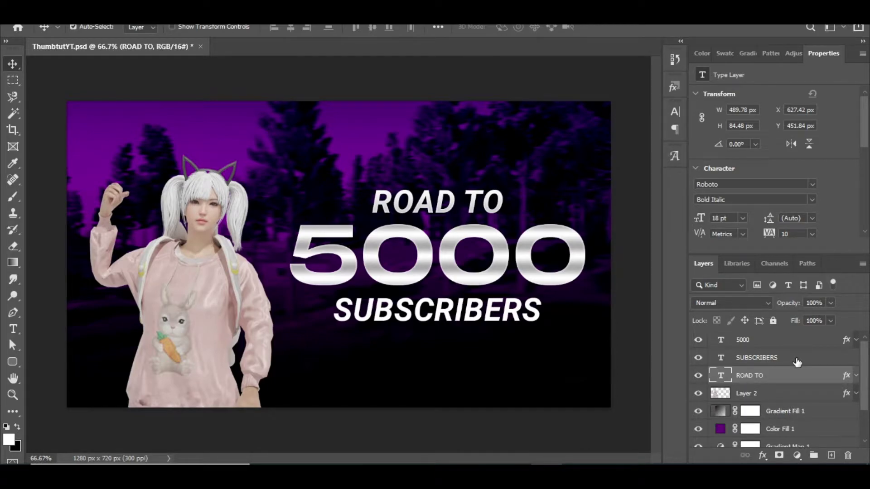
{"action": "double_click", "coordinate": [795, 358]}
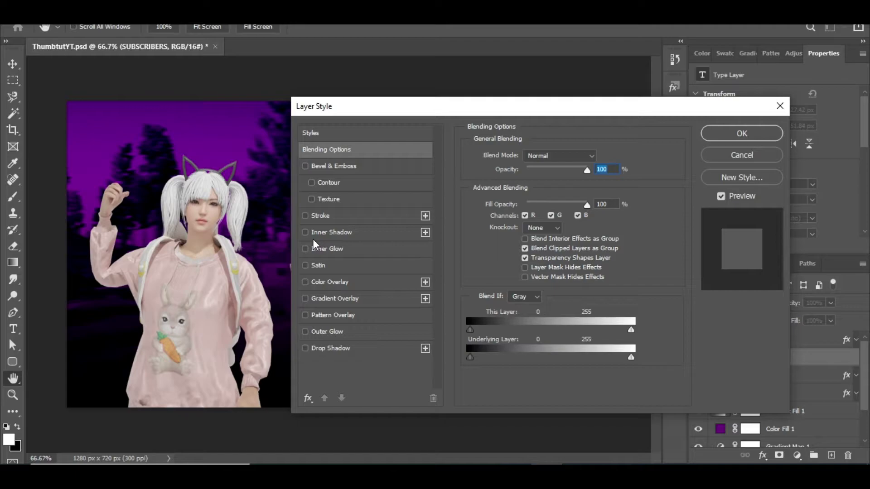
{"action": "left_click", "coordinate": [311, 237]}
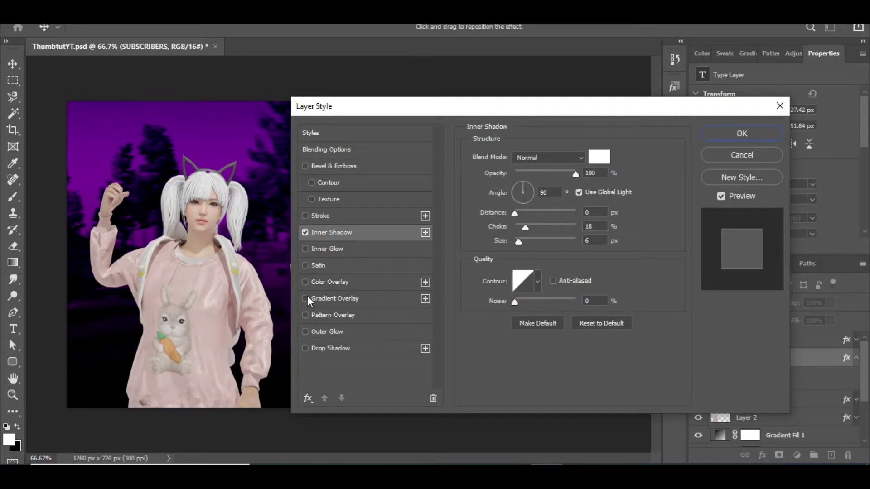
{"action": "left_click", "coordinate": [305, 299]}
{"action": "left_click_drag", "start_coordinate": [445, 115], "coordinate": [380, 143]}
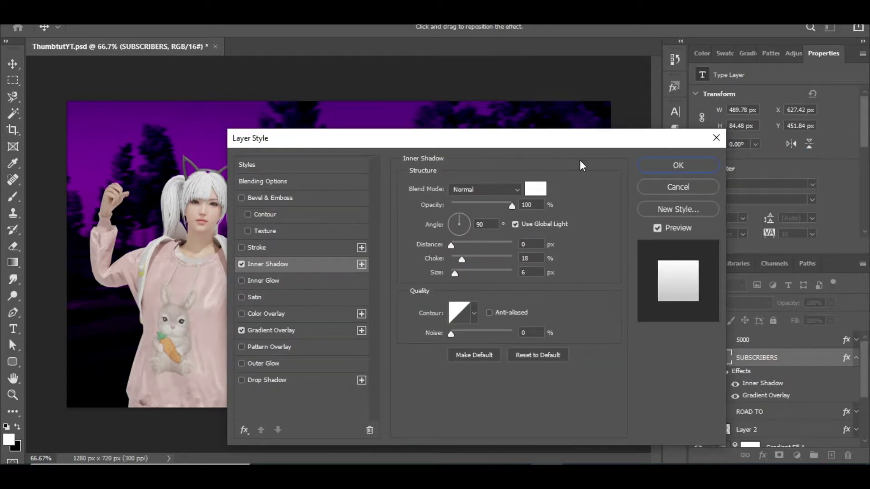
{"action": "left_click", "coordinate": [678, 165]}
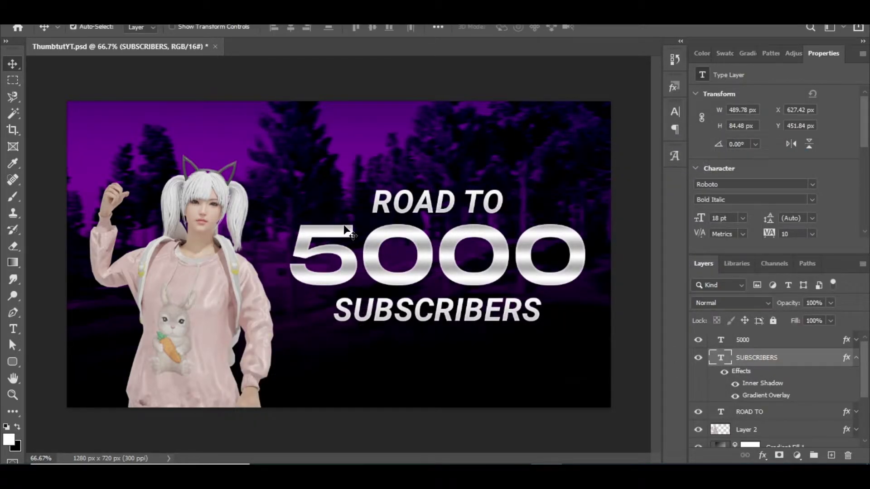
- Skew the 5000 text about 2° so its right side rises, then move it 11 px down
{"action": "left_click", "coordinate": [855, 358]}
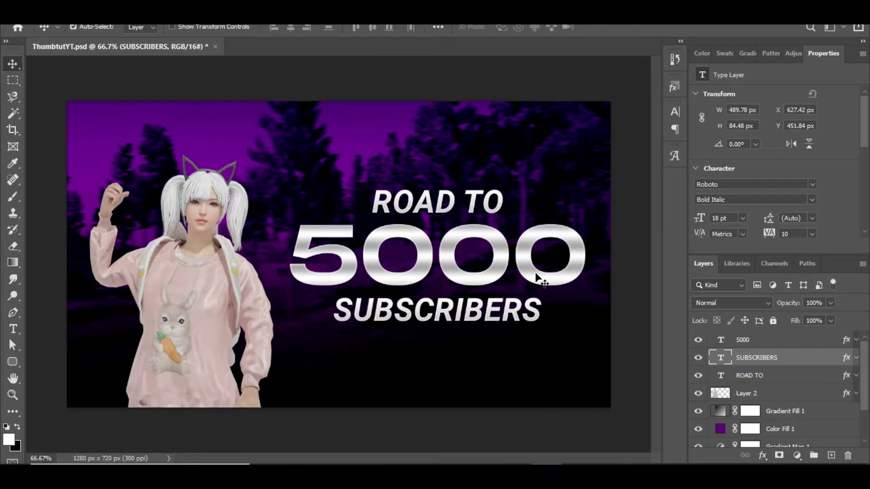
{"action": "key", "text": "ctrl+minus"}
{"action": "key", "text": "ctrl+minus"}
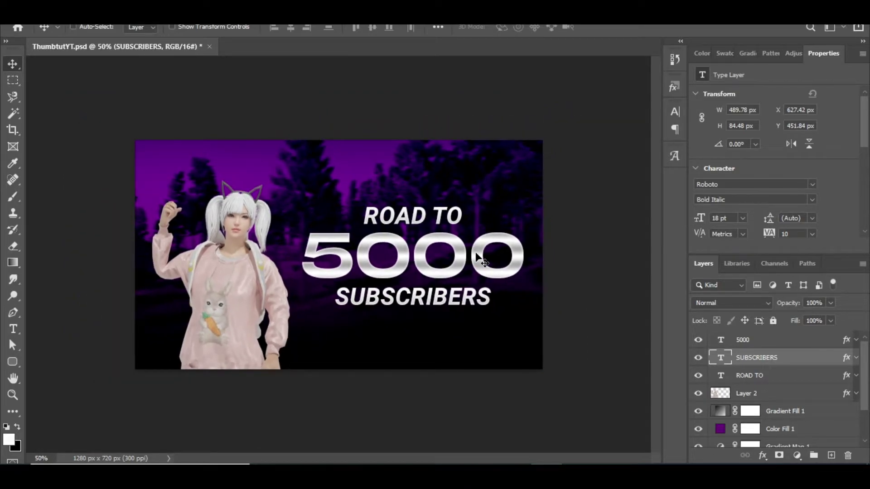
{"action": "key", "text": "ctrl+plus"}
{"action": "key", "text": "ctrl+plus"}
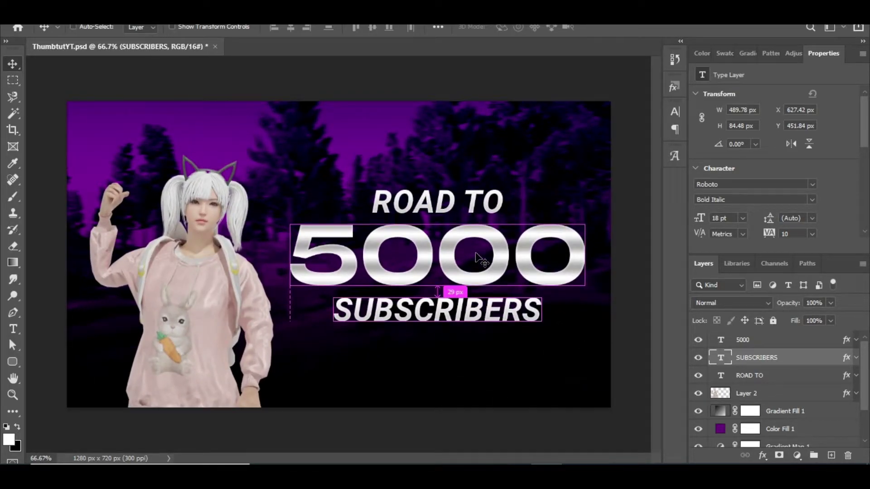
{"action": "left_click", "coordinate": [487, 263], "text": "ctrl"}
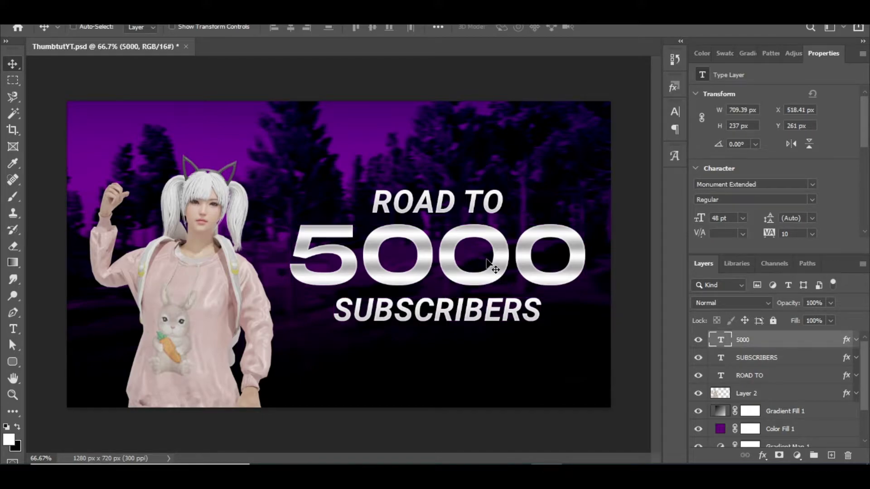
{"action": "key", "text": "ctrl+t"}
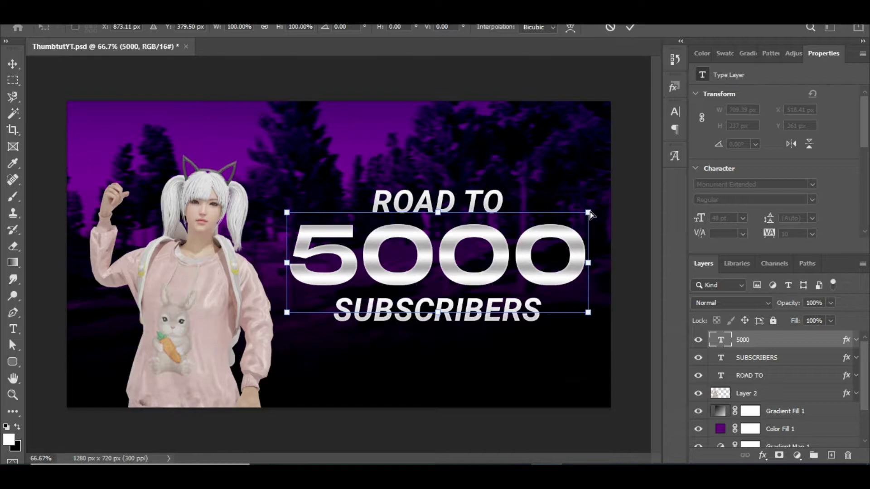
{"action": "left_click_drag", "start_coordinate": [590, 211], "coordinate": [591, 204]}
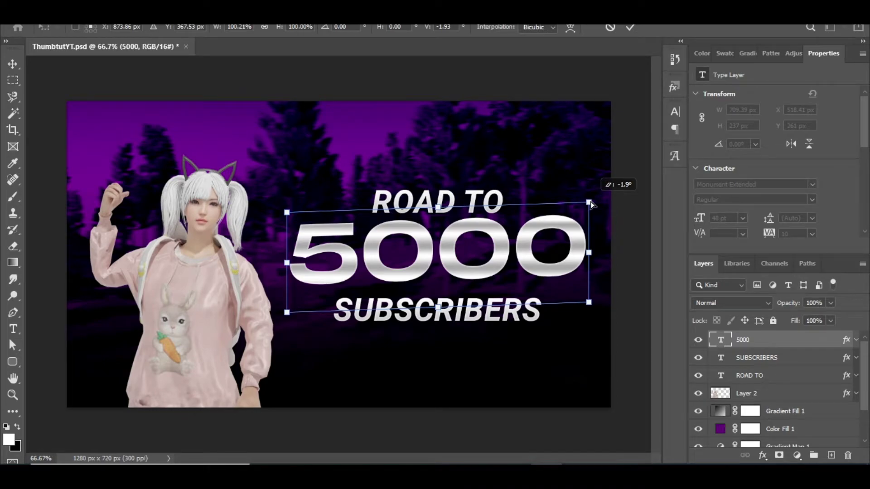
{"action": "left_click", "coordinate": [13, 64]}
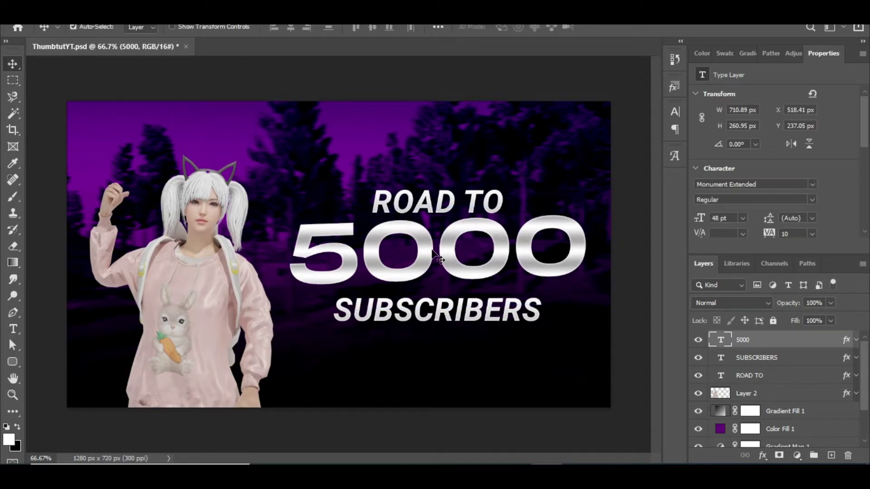
{"action": "left_click_drag", "start_coordinate": [431, 252], "coordinate": [428, 257]}
{"action": "left_click", "coordinate": [442, 211]}
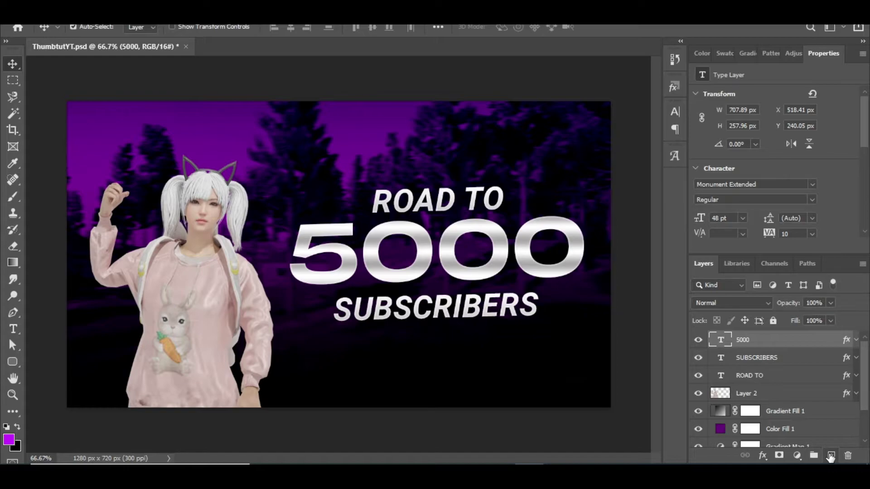
- Add empty Layer 3 on top and load a 305 px Soft Round brush in purple #c900ff
{"action": "left_click", "coordinate": [831, 457]}
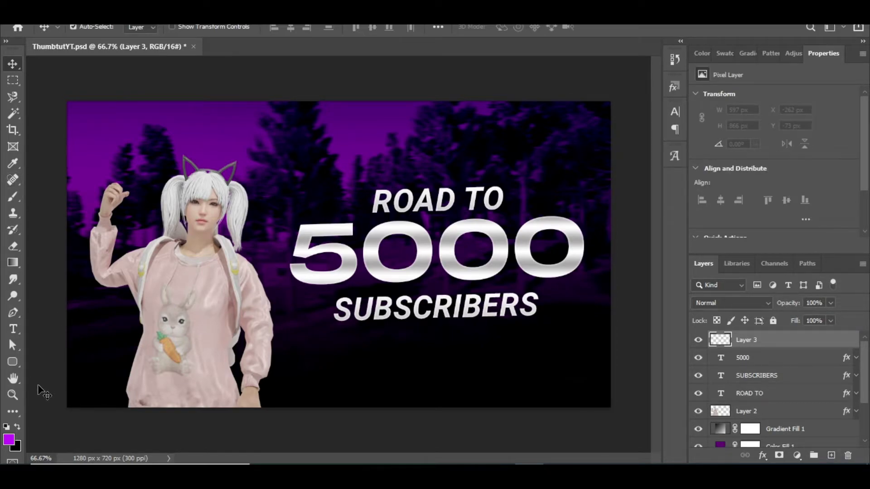
{"action": "left_click", "coordinate": [12, 194]}
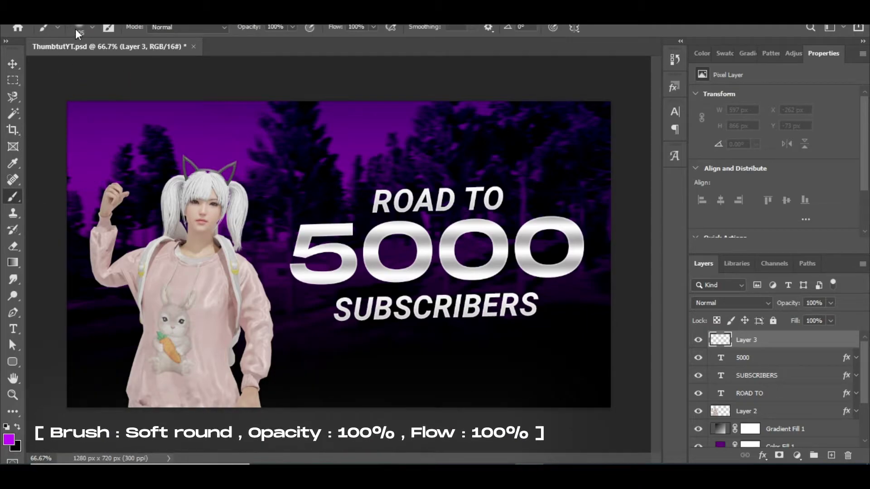
{"action": "left_click", "coordinate": [93, 27]}
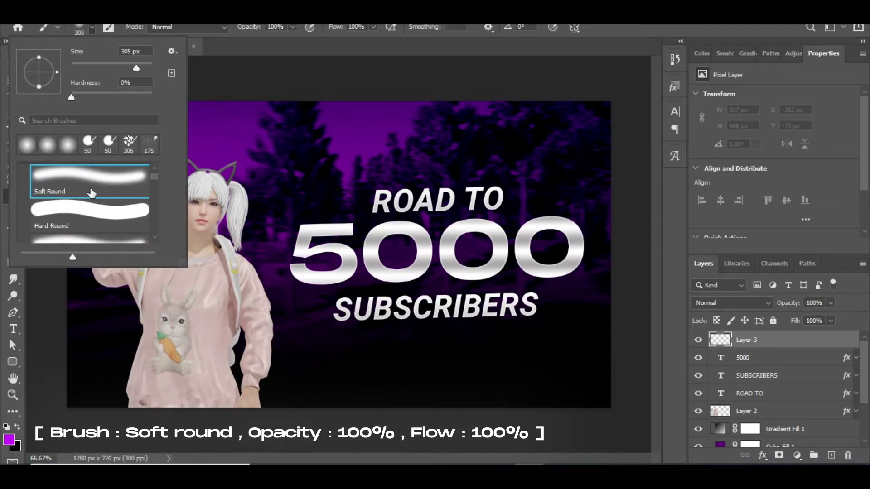
{"action": "left_click", "coordinate": [91, 27]}
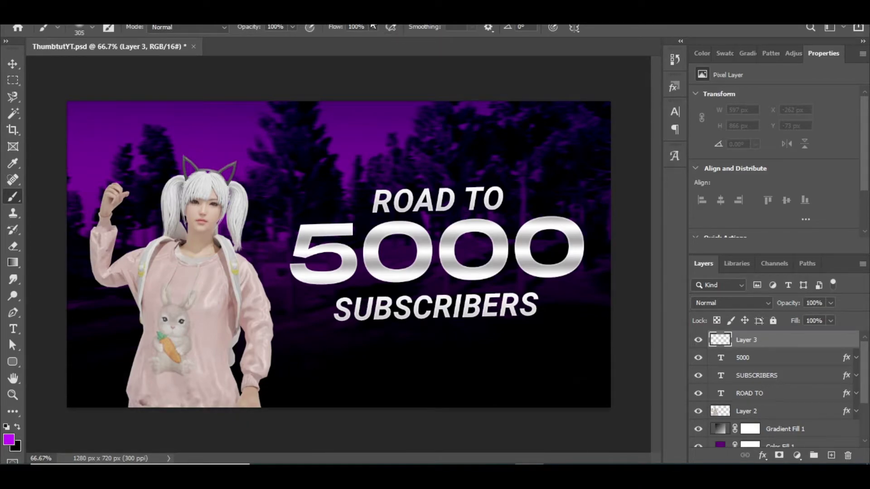
{"action": "left_click", "coordinate": [9, 439]}
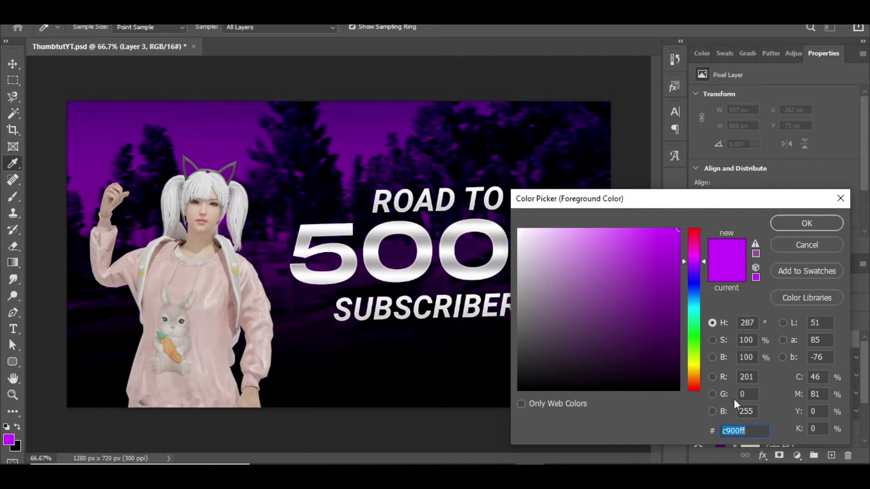
{"action": "left_click", "coordinate": [807, 223]}
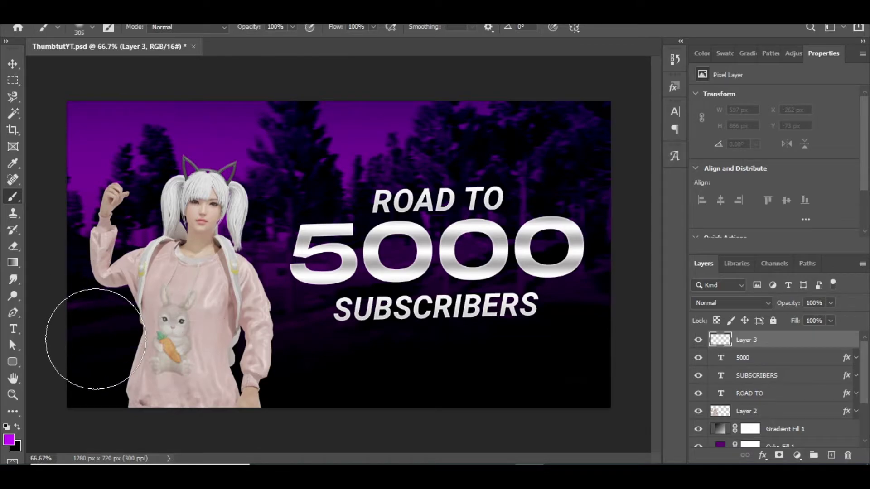
- Paint a purple dab left of the girl, scale it to about 167%, and blend as Linear Dodge (Add)
{"action": "left_click", "coordinate": [109, 324]}
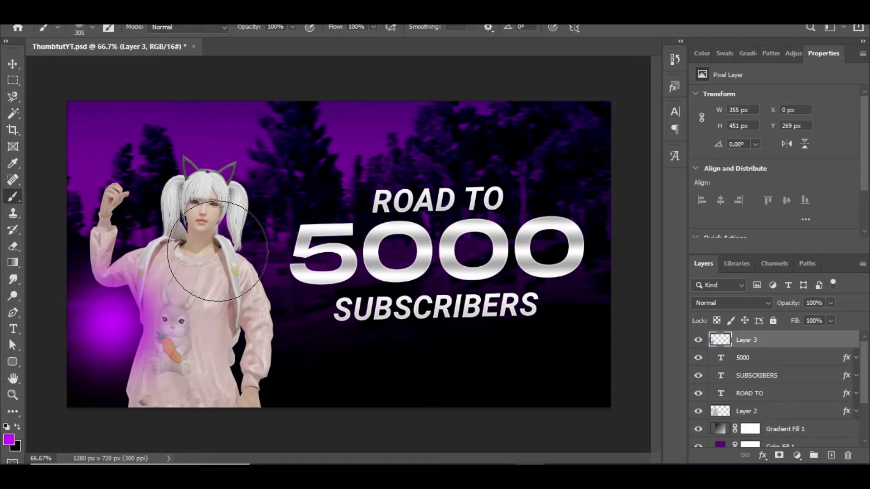
{"action": "left_click", "coordinate": [13, 64]}
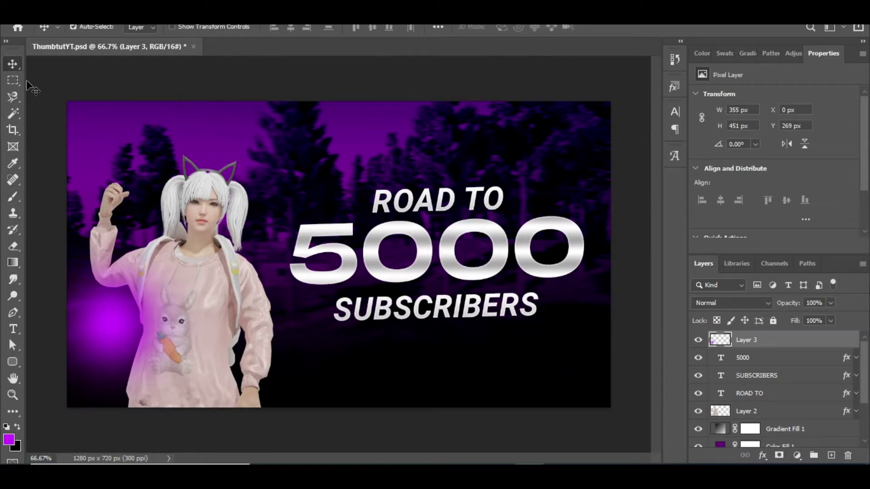
{"action": "key", "text": "ctrl+t"}
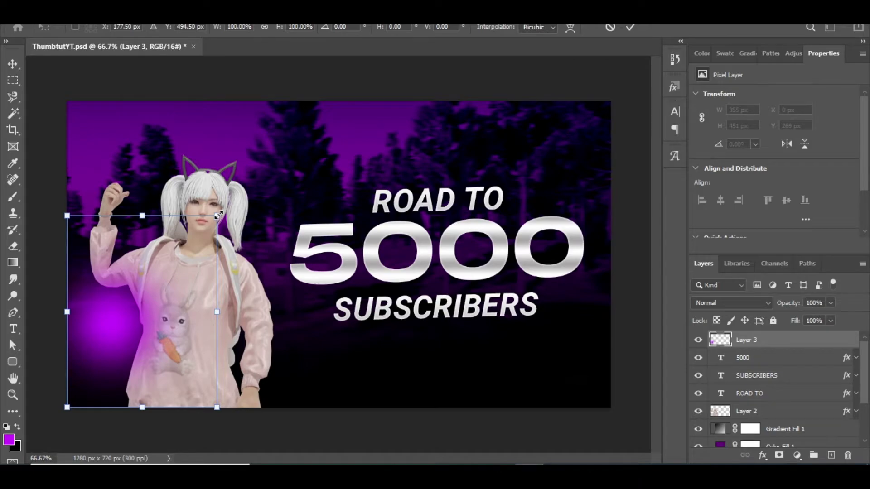
{"action": "left_click_drag", "start_coordinate": [218, 216], "coordinate": [371, 127]}
{"action": "left_click_drag", "start_coordinate": [200, 254], "coordinate": [97, 282]}
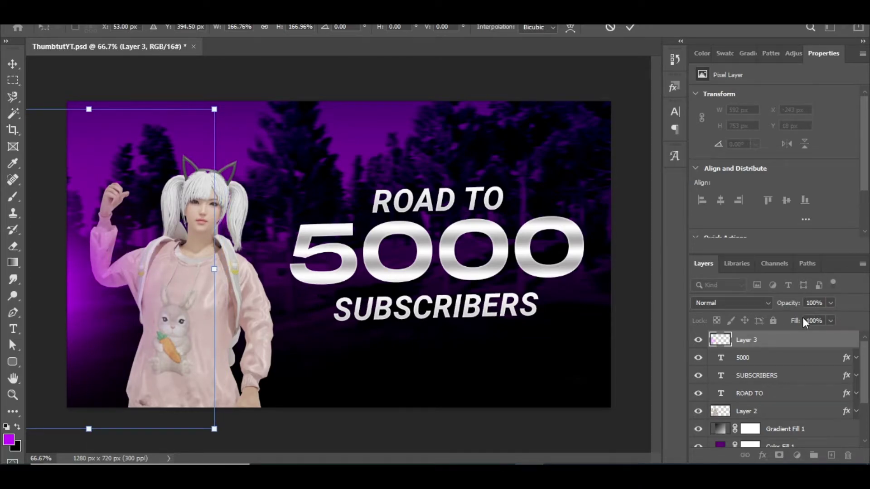
{"action": "left_click", "coordinate": [759, 303]}
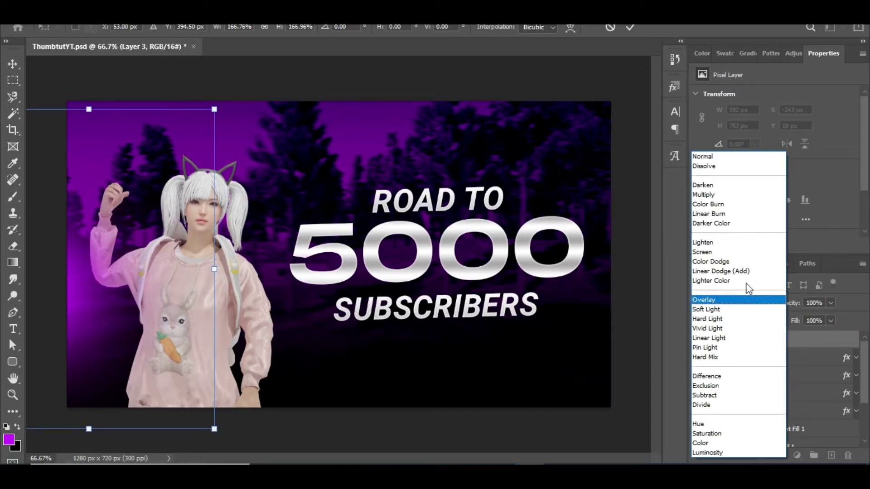
{"action": "left_click", "coordinate": [725, 272]}
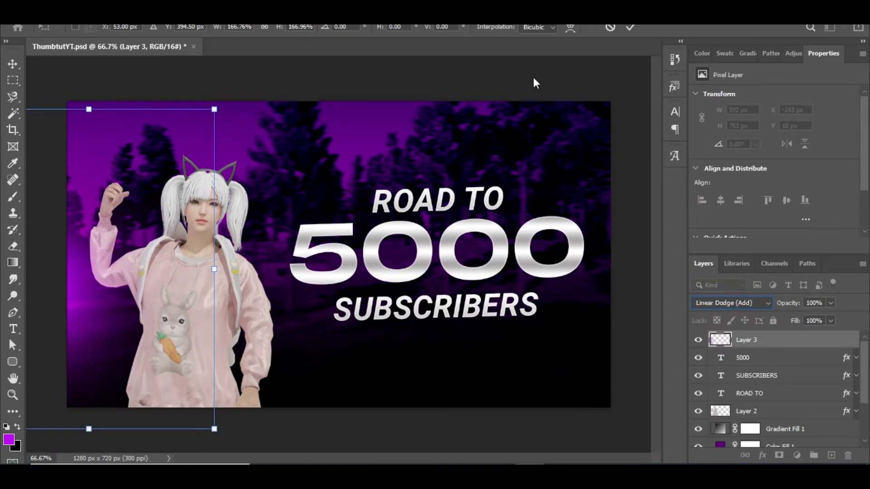
- Duplicate the glow as Layer 3 copy, flip it into the top-right corner, and shift the original left
{"action": "left_click", "coordinate": [630, 28]}
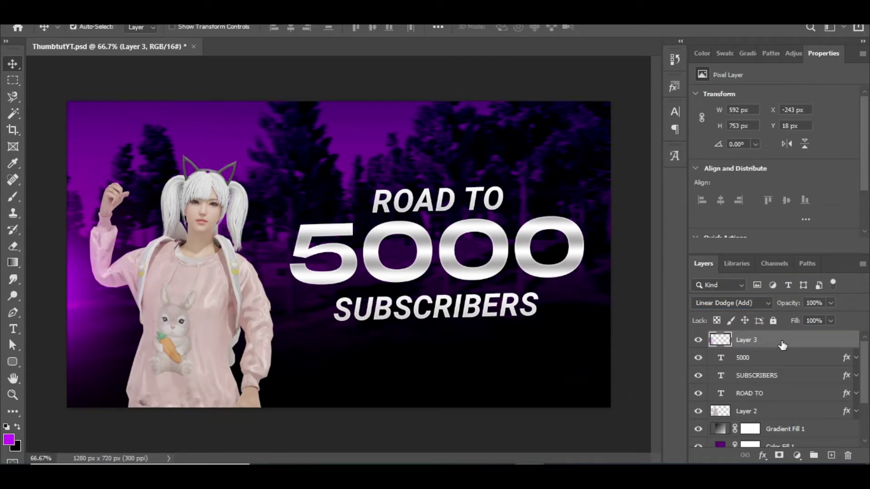
{"action": "key", "text": "ctrl+j"}
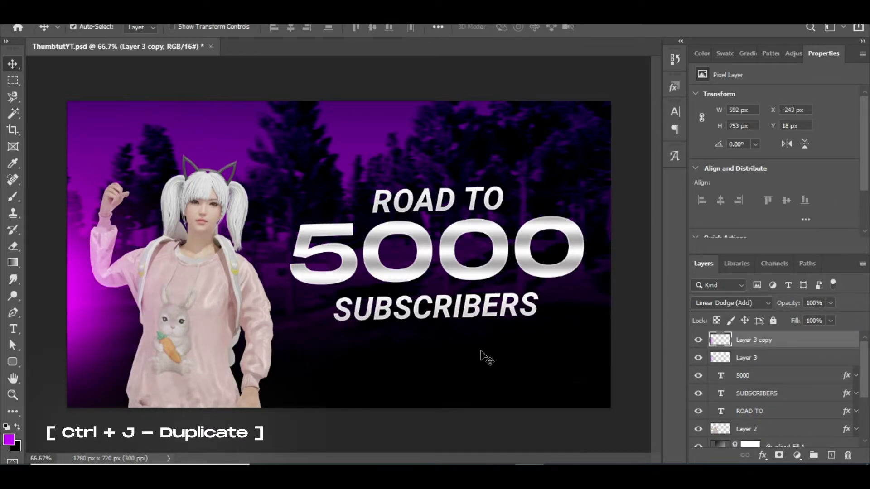
{"action": "key", "text": "ctrl"}
{"action": "key", "text": "ctrl+t"}
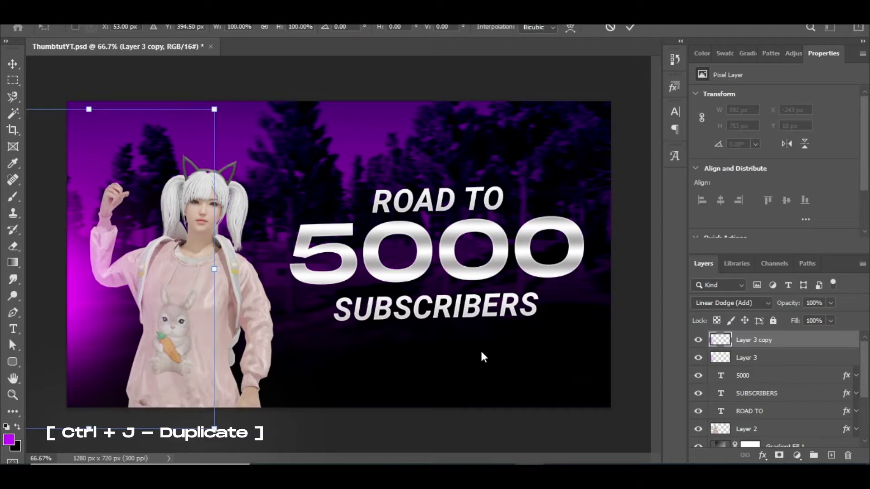
{"action": "right_click", "coordinate": [113, 326]}
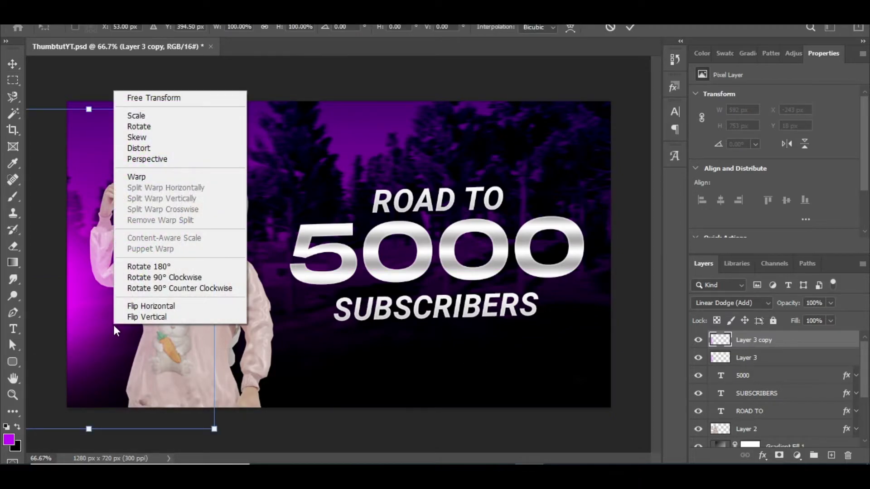
{"action": "left_click", "coordinate": [133, 307]}
{"action": "left_click_drag", "start_coordinate": [147, 286], "coordinate": [639, 151]}
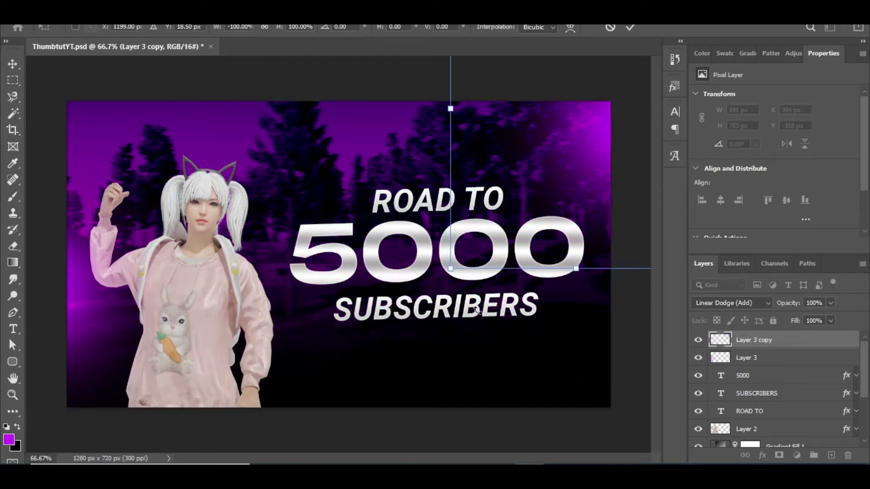
{"action": "key", "text": "Return"}
{"action": "key", "text": "alt+["}
{"action": "left_click_drag", "start_coordinate": [115, 301], "coordinate": [95, 301]}
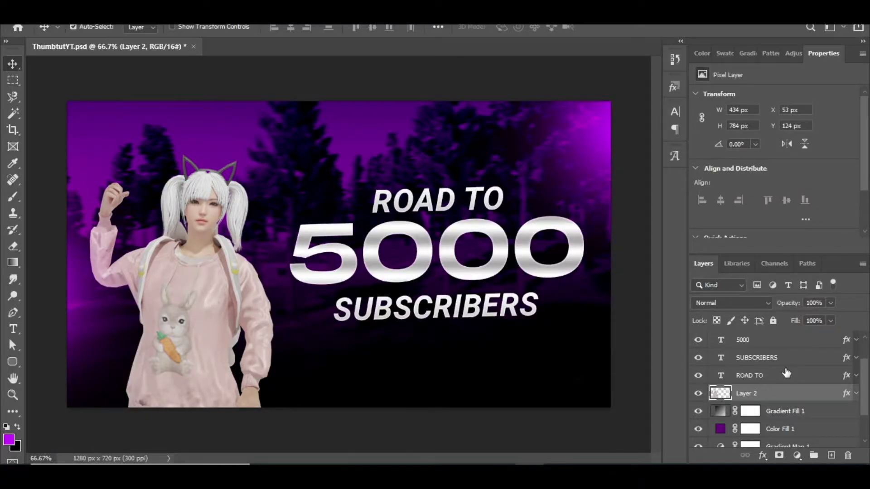
- Add a #600478 Color Fill 2 layer in Linear Dodge (Add) with its mask inverted to black
{"action": "left_click", "coordinate": [797, 455]}
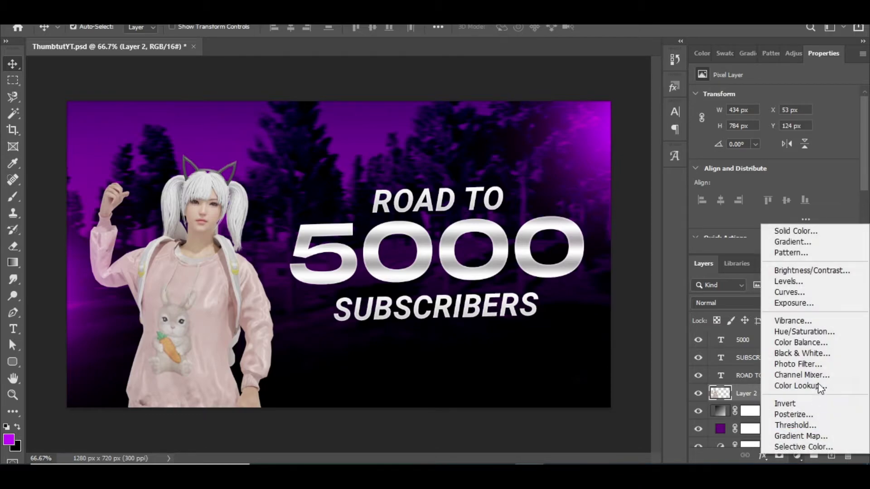
{"action": "left_click", "coordinate": [793, 232]}
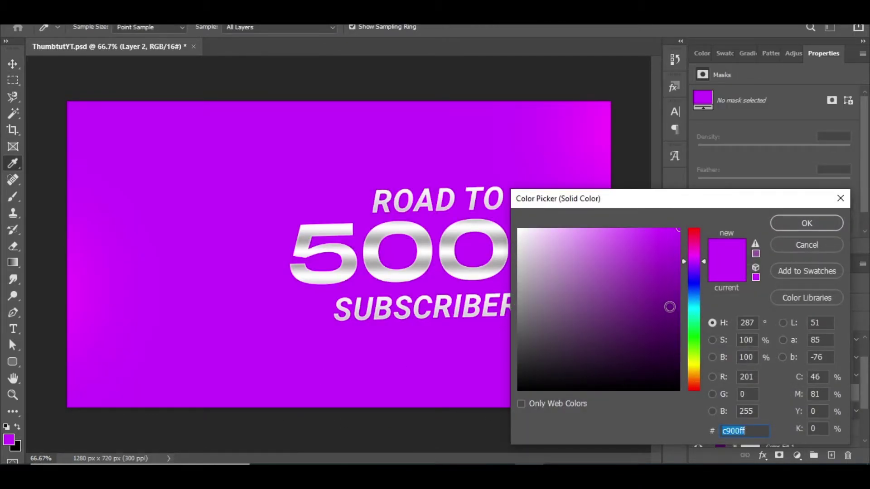
{"action": "left_click_drag", "start_coordinate": [672, 304], "coordinate": [674, 314]}
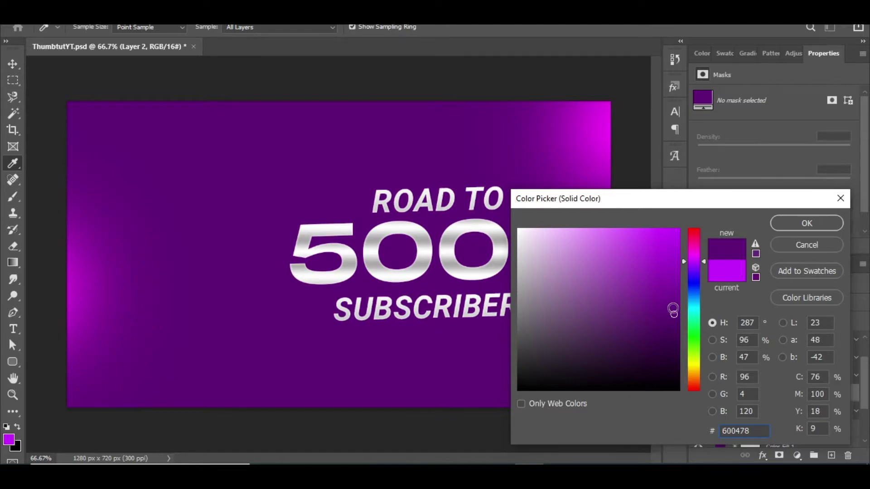
{"action": "left_click", "coordinate": [806, 223]}
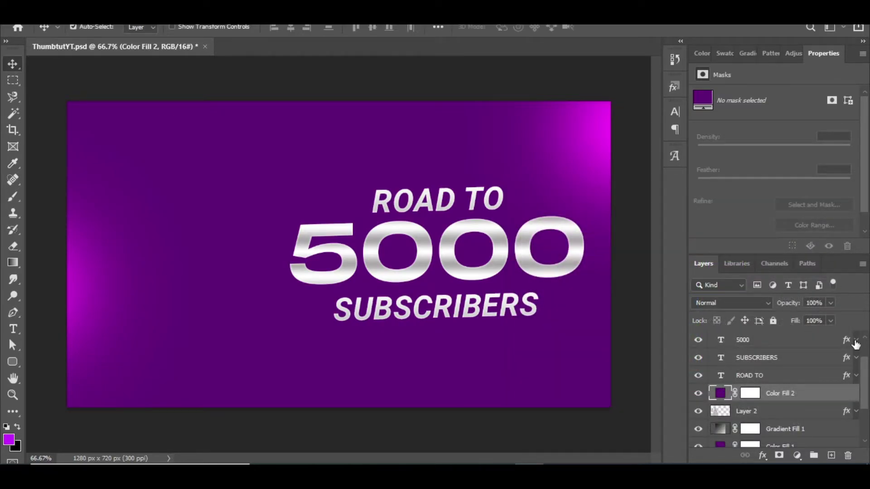
{"action": "left_click", "coordinate": [756, 302]}
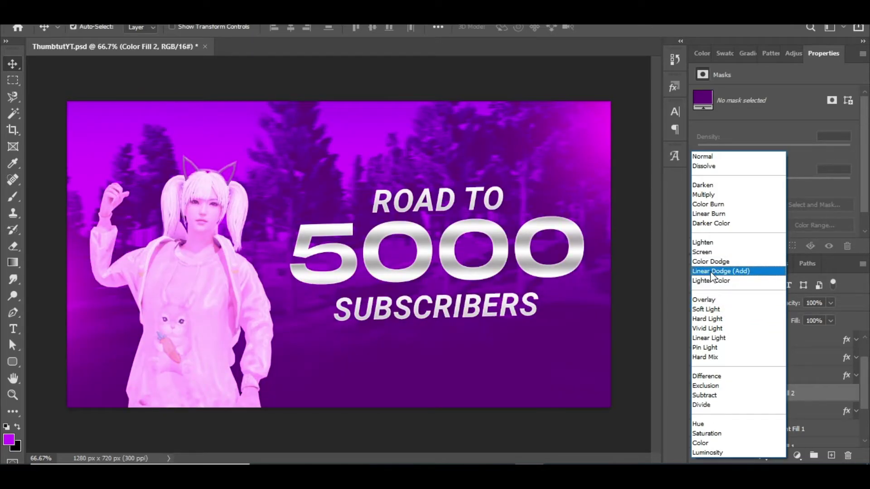
{"action": "left_click", "coordinate": [712, 272]}
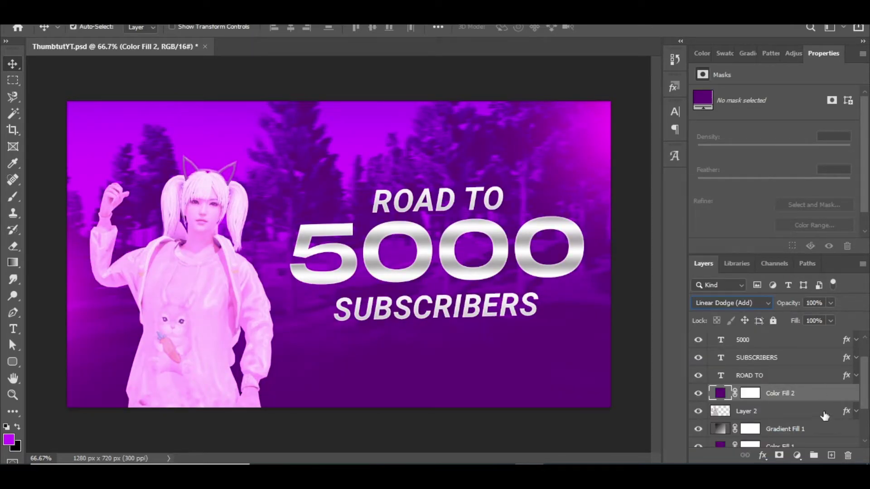
{"action": "left_click", "coordinate": [750, 394]}
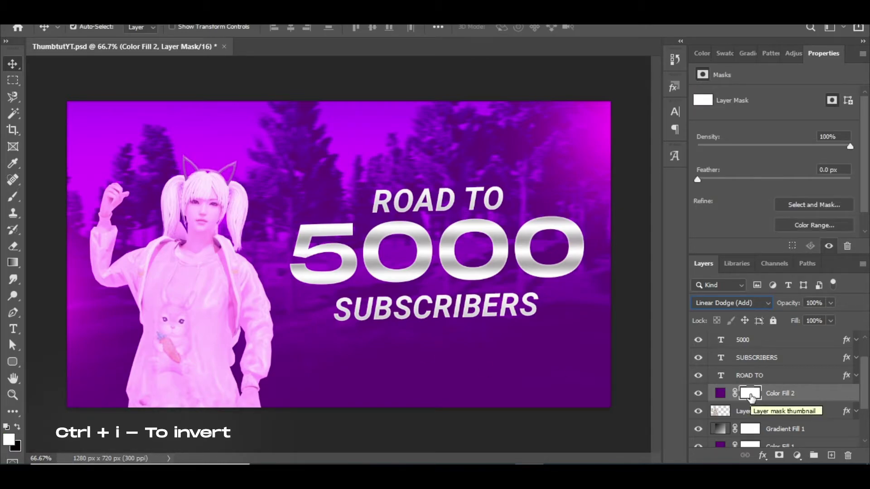
{"action": "key", "text": "ctrl+i"}
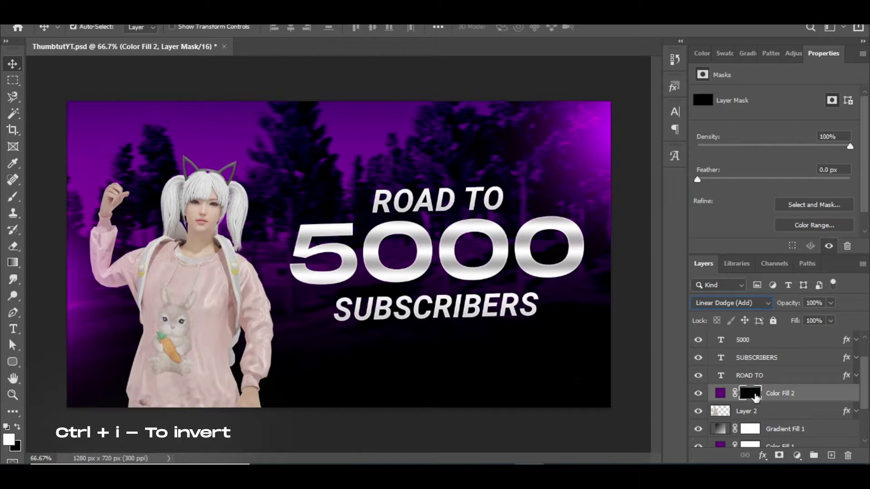
- Pick the Soft Round Pressure Opacity and Flow brush preset
{"action": "left_click", "coordinate": [9, 196]}
{"action": "left_click", "coordinate": [92, 28]}
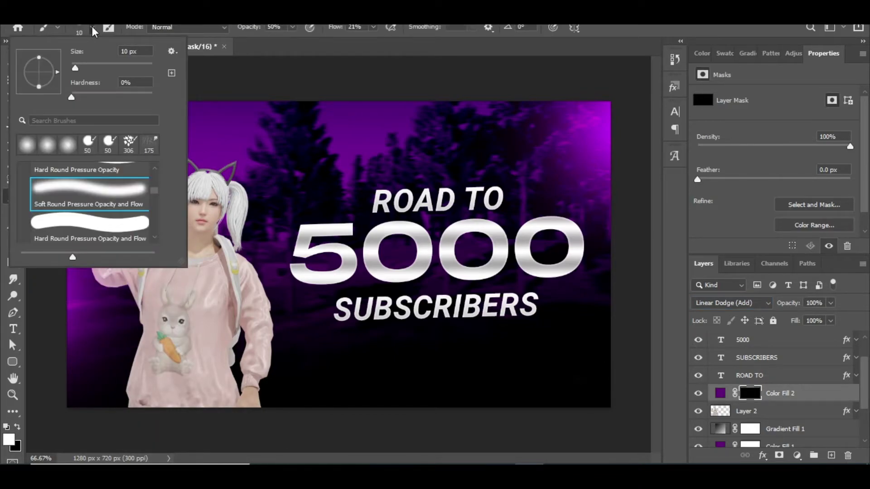
{"action": "scroll", "coordinate": [92, 181], "scroll_direction": "up", "scroll_amount": 1}
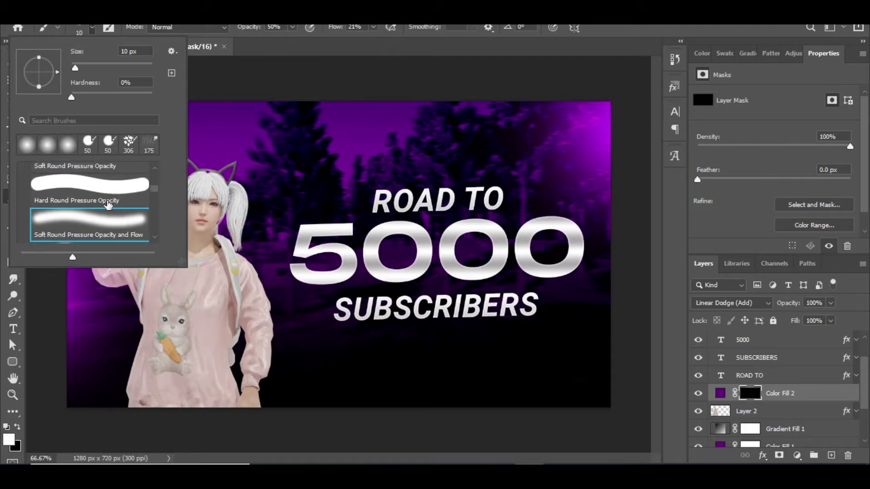
{"action": "scroll", "coordinate": [86, 195], "scroll_direction": "down", "scroll_amount": 2}
{"action": "scroll", "coordinate": [81, 204], "scroll_direction": "up", "scroll_amount": 3}
{"action": "scroll", "coordinate": [79, 210], "scroll_direction": "down", "scroll_amount": 3}
{"action": "left_click", "coordinate": [72, 200]}
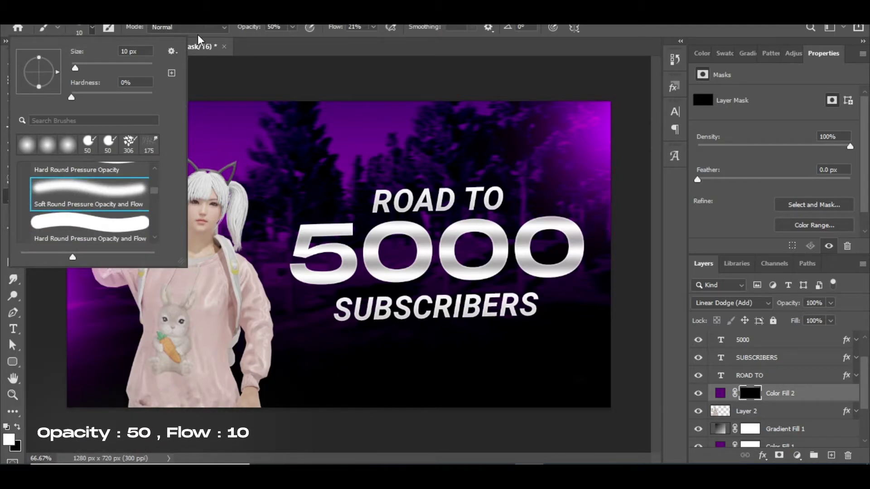
{"action": "left_click", "coordinate": [91, 27]}
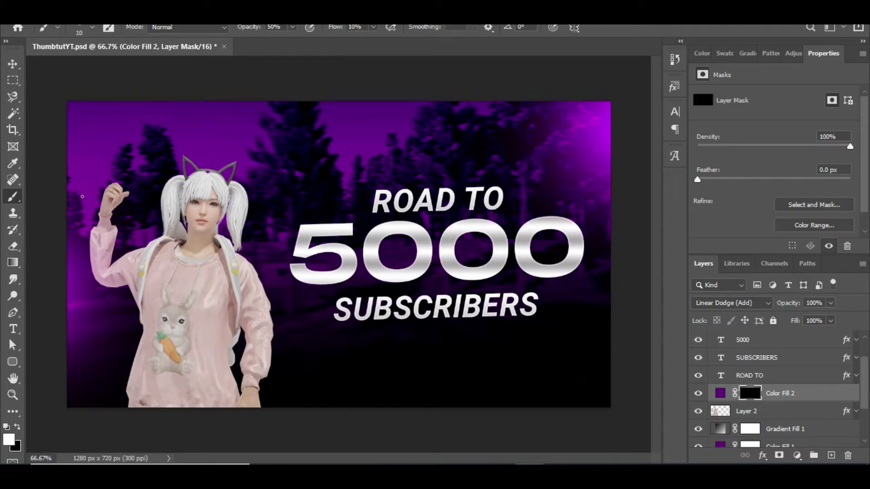
- Set the brush to 20 px and paint white on Color Fill 2's mask along the character's outline
{"action": "key", "text": "ctrl+1"}
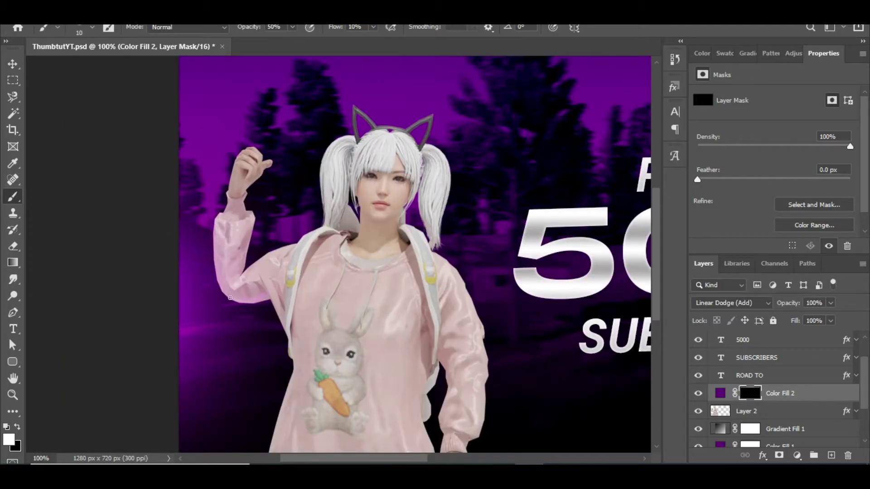
{"action": "key", "text": "ctrl+plus"}
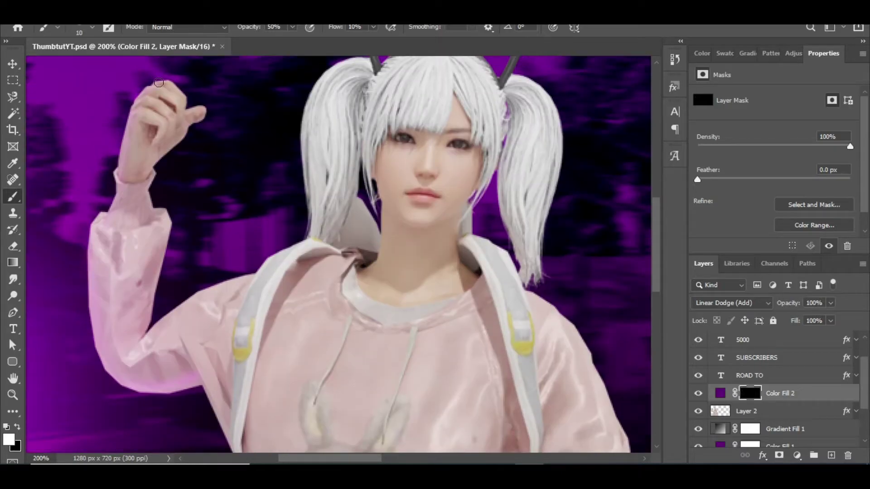
{"action": "scroll", "coordinate": [99, 243], "scroll_direction": "down", "scroll_amount": 5}
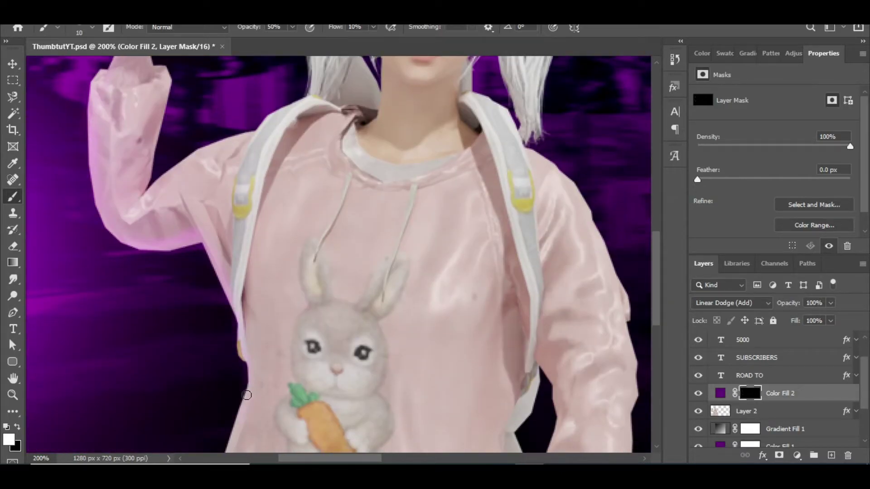
{"action": "scroll", "coordinate": [254, 384], "scroll_direction": "down", "scroll_amount": 8}
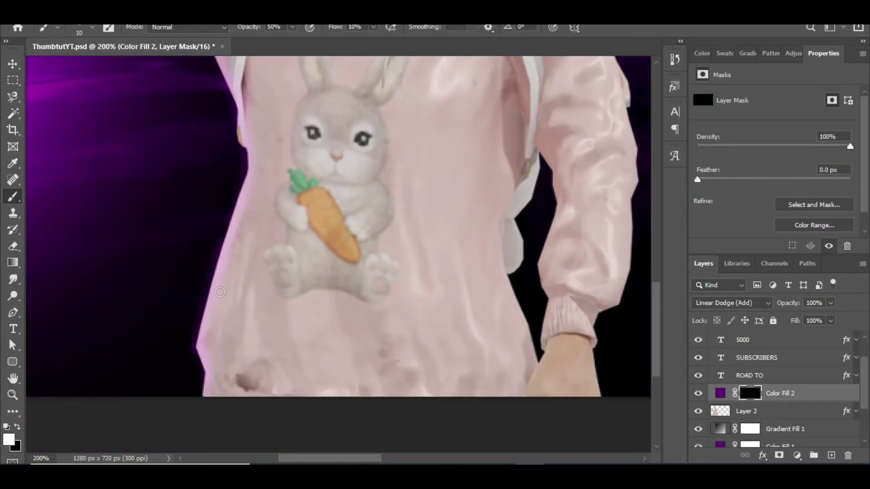
{"action": "key", "text": "ctrl+0"}
{"action": "left_click", "coordinate": [57, 27]}
{"action": "left_click", "coordinate": [57, 27]}
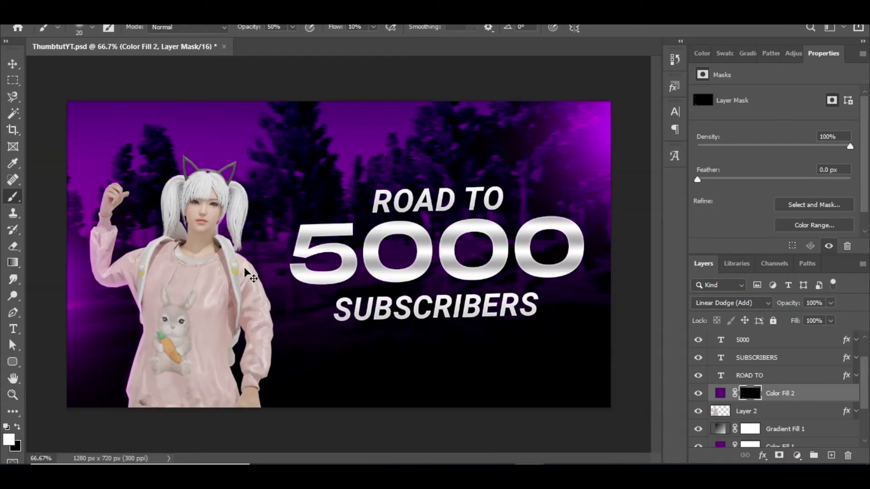
{"action": "scroll", "coordinate": [273, 284], "scroll_direction": "up", "scroll_amount": 3}
{"action": "scroll", "coordinate": [381, 150], "scroll_direction": "up", "scroll_amount": 2}
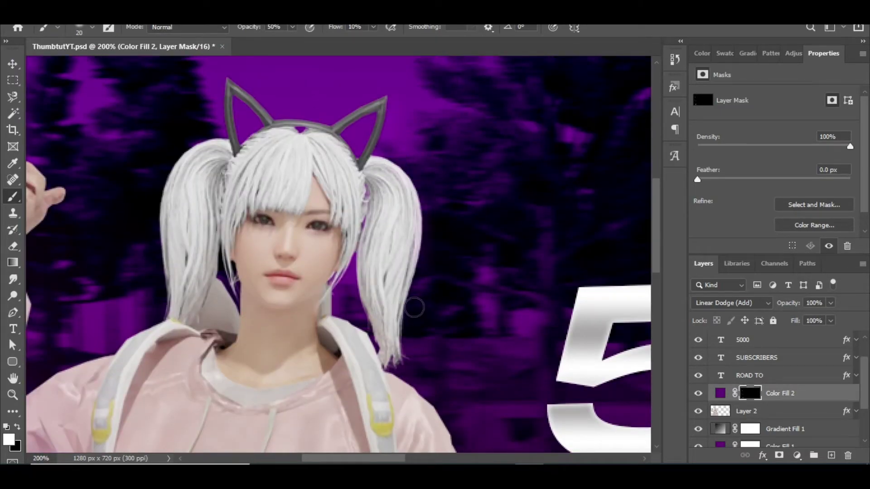
{"action": "scroll", "coordinate": [427, 286], "scroll_direction": "down", "scroll_amount": 2}
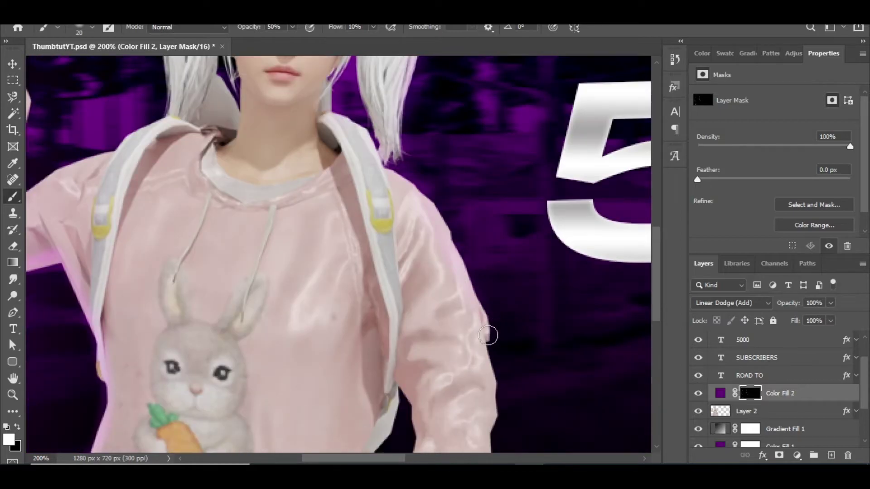
{"action": "scroll", "coordinate": [491, 335], "scroll_direction": "down", "scroll_amount": 10}
{"action": "scroll", "coordinate": [458, 298], "scroll_direction": "down", "scroll_amount": 2}
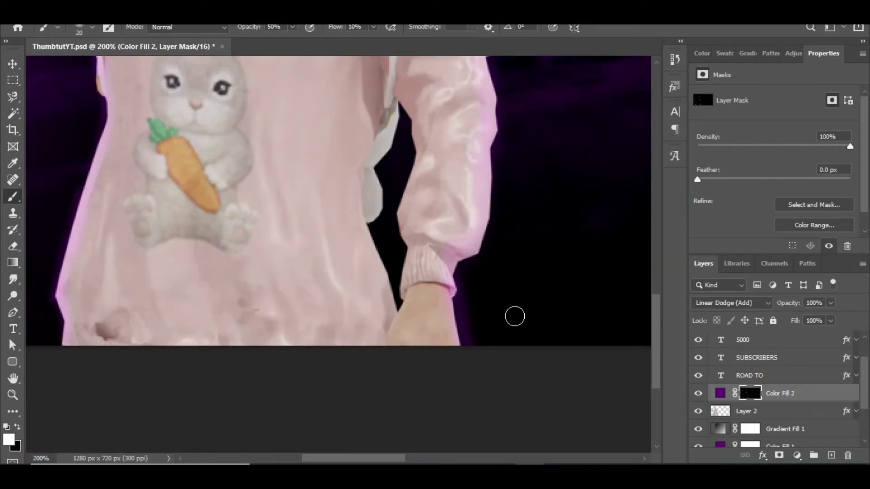
{"action": "scroll", "coordinate": [459, 243], "scroll_direction": "up", "scroll_amount": 10}
{"action": "scroll", "coordinate": [459, 244], "scroll_direction": "up", "scroll_amount": 2}
{"action": "scroll", "coordinate": [331, 349], "scroll_direction": "down", "scroll_amount": 3}
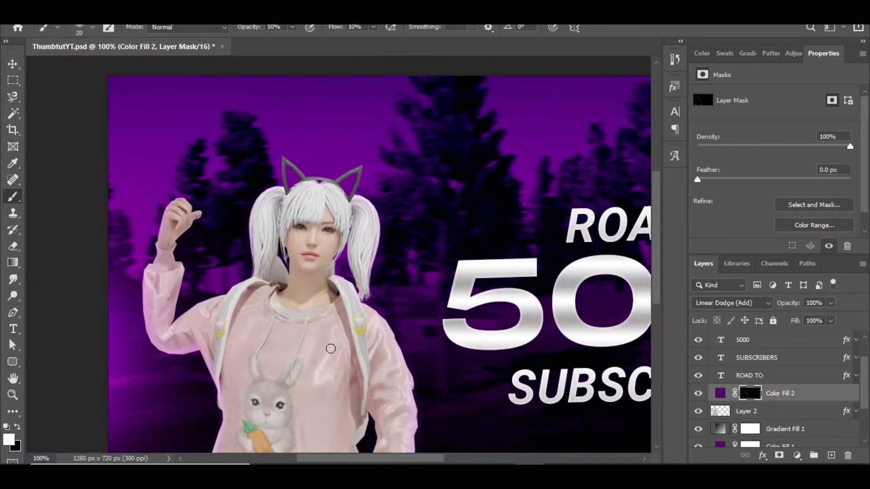
{"action": "scroll", "coordinate": [243, 278], "scroll_direction": "down", "scroll_amount": 3}
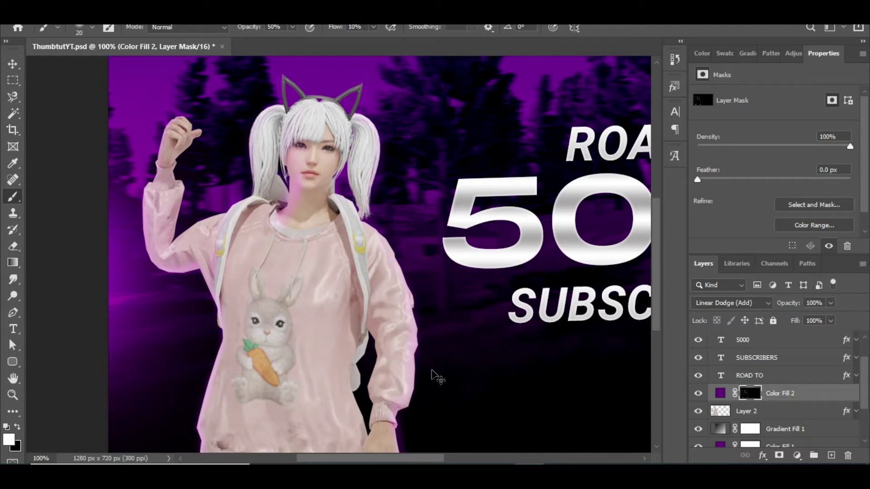
{"action": "scroll", "coordinate": [432, 370], "scroll_direction": "up", "scroll_amount": 1}
{"action": "scroll", "coordinate": [432, 370], "scroll_direction": "down", "scroll_amount": 5}
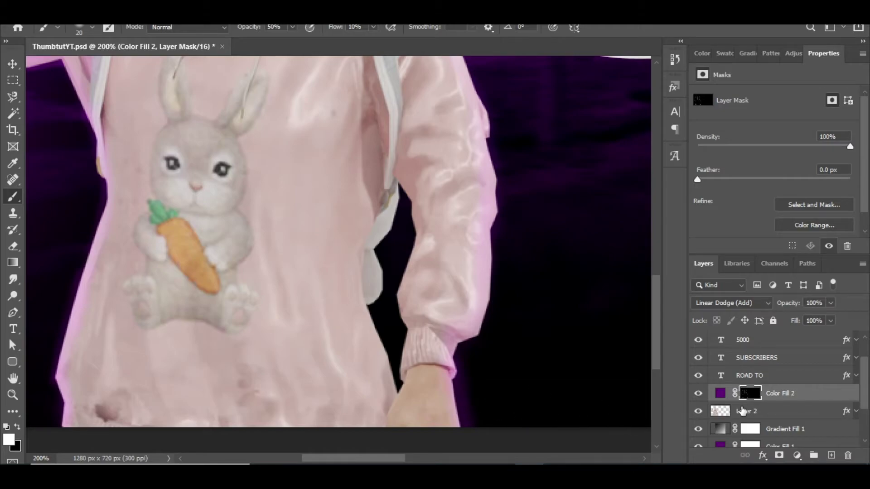
- Clip the purple Color Fill 2 layer to the character layer
{"action": "left_click", "coordinate": [12, 63]}
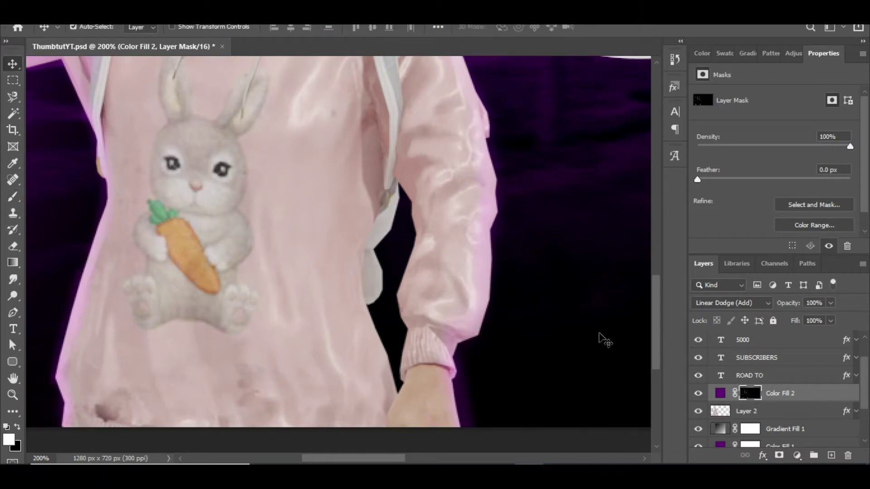
{"action": "key", "text": "ctrl+2"}
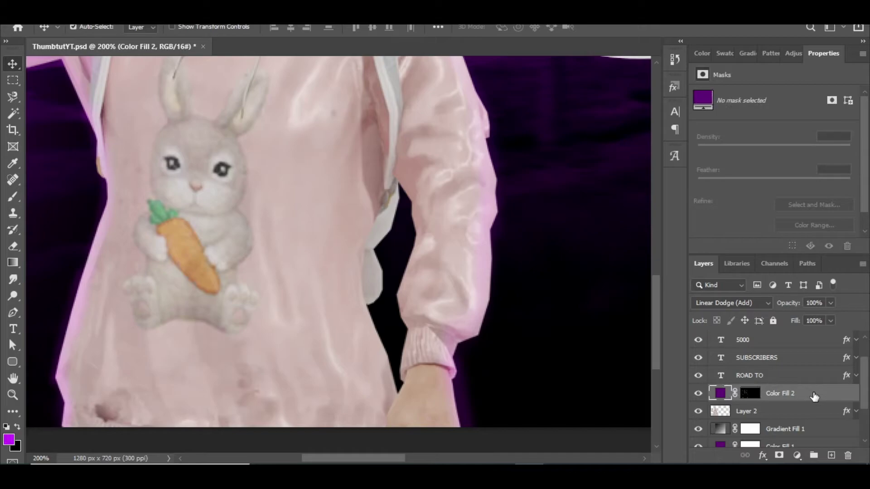
{"action": "right_click", "coordinate": [814, 392]}
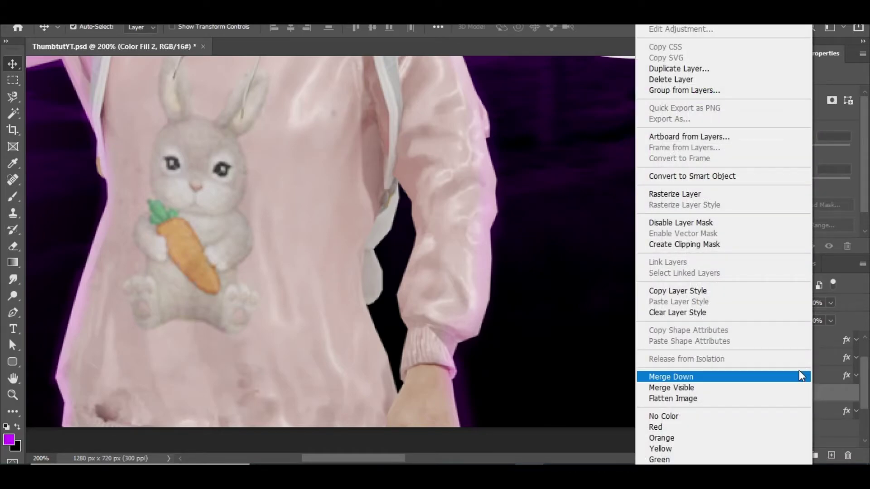
{"action": "left_click", "coordinate": [682, 247]}
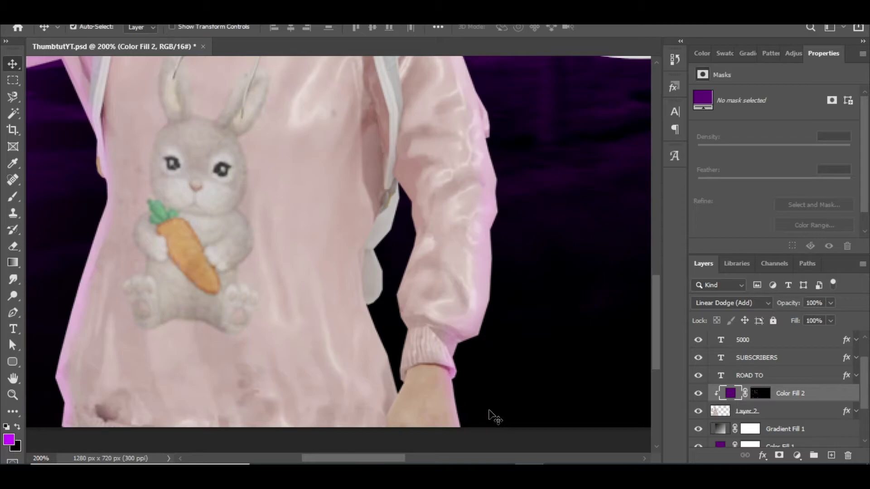
{"action": "key", "text": "ctrl"}
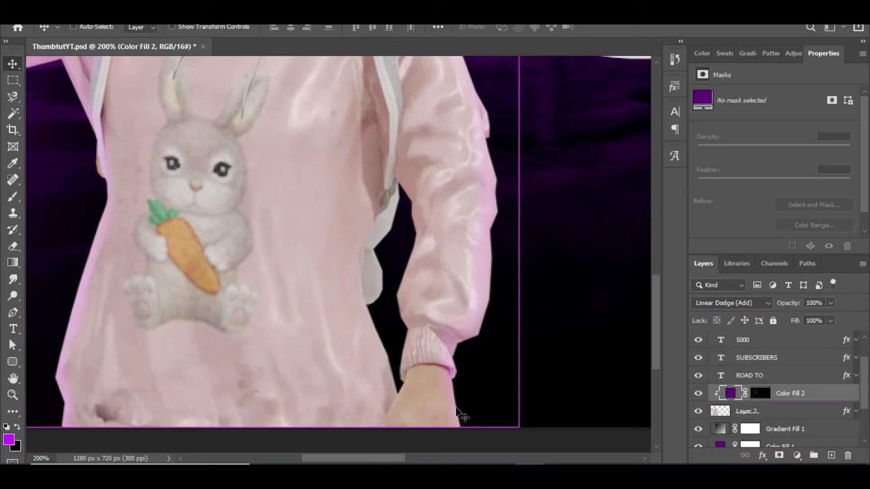
{"action": "key", "text": "ctrl+alt+g"}
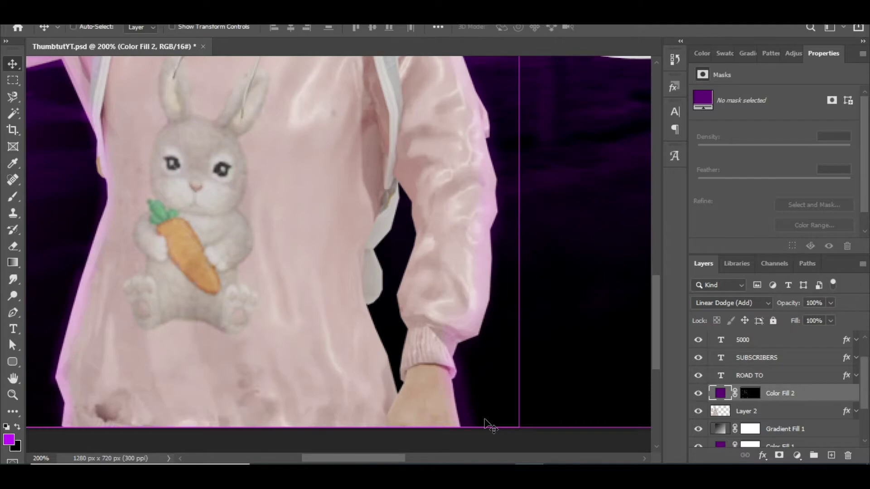
{"action": "key", "text": "ctrl+alt+g"}
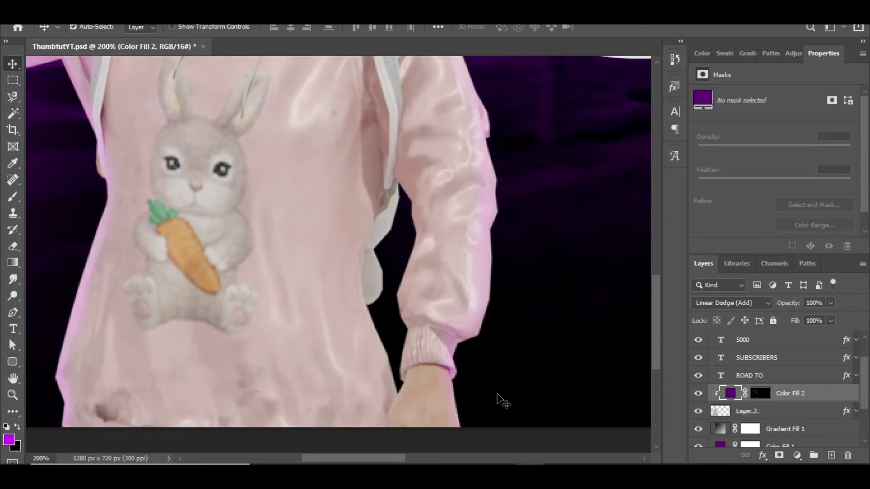
{"action": "key", "text": "ctrl+minus"}
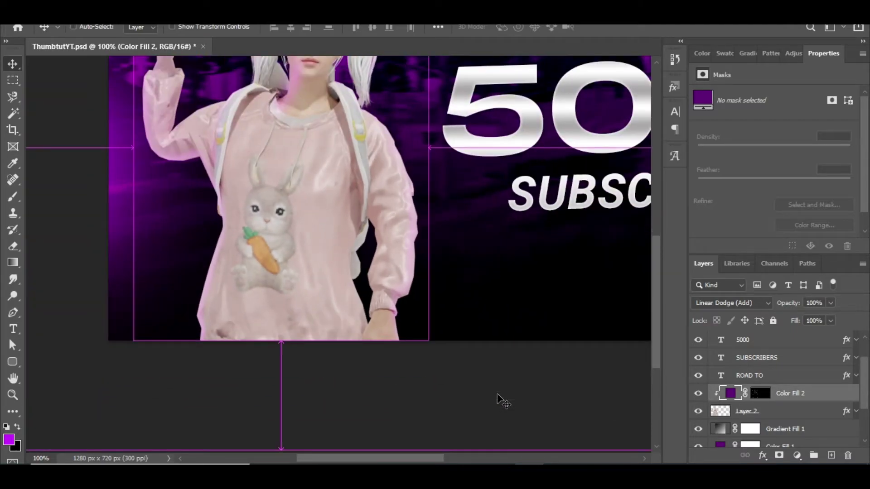
{"action": "key", "text": "ctrl+minus"}
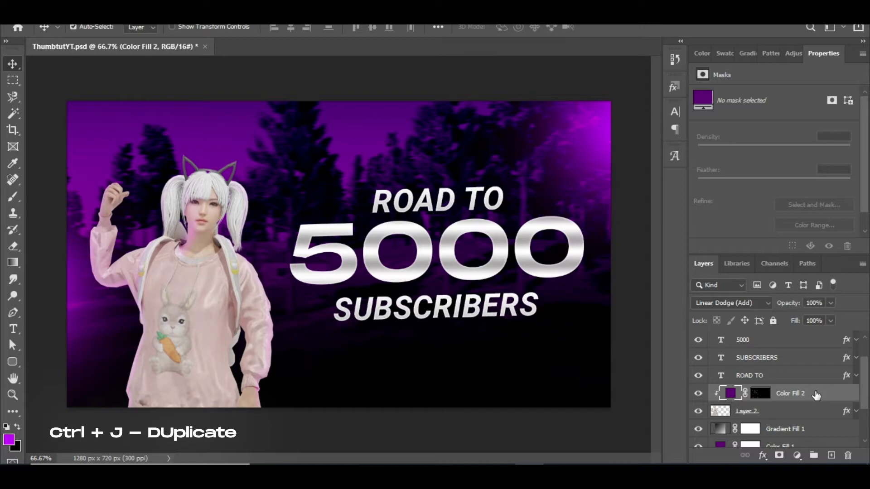
- Duplicate Color Fill 2 and clip the copy to the character as well
{"action": "key", "text": "ctrl+j"}
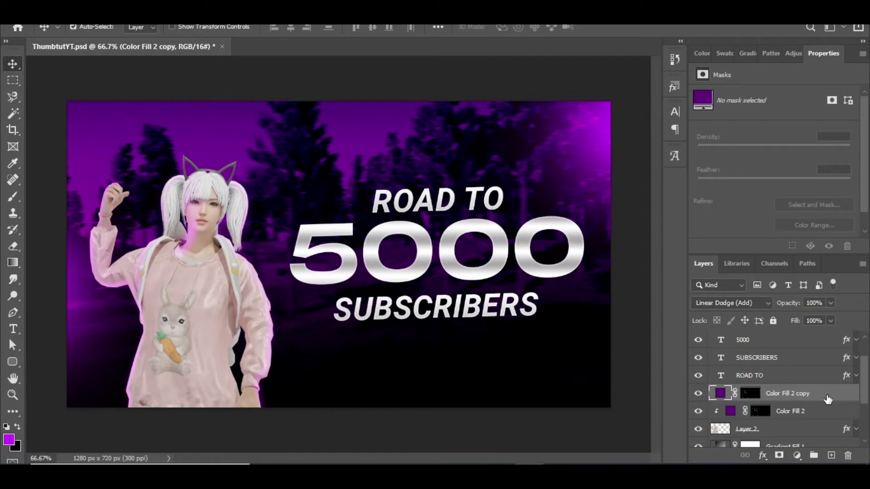
{"action": "right_click", "coordinate": [827, 397]}
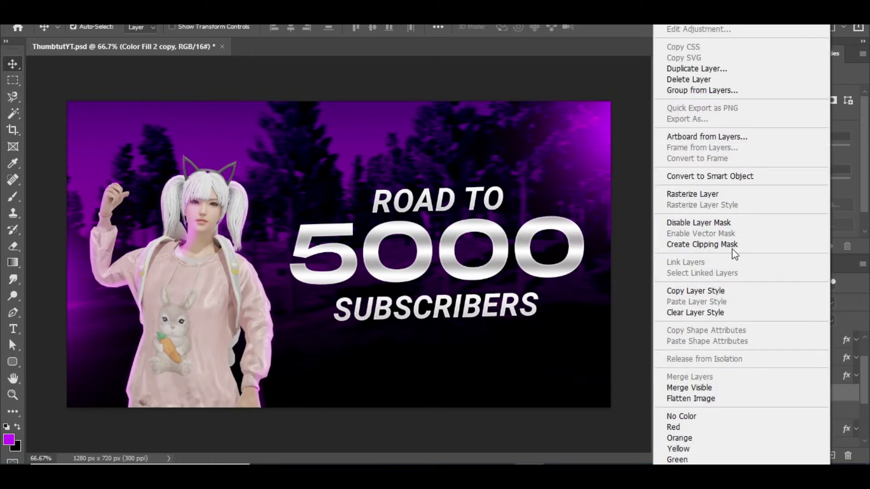
{"action": "left_click", "coordinate": [733, 247]}
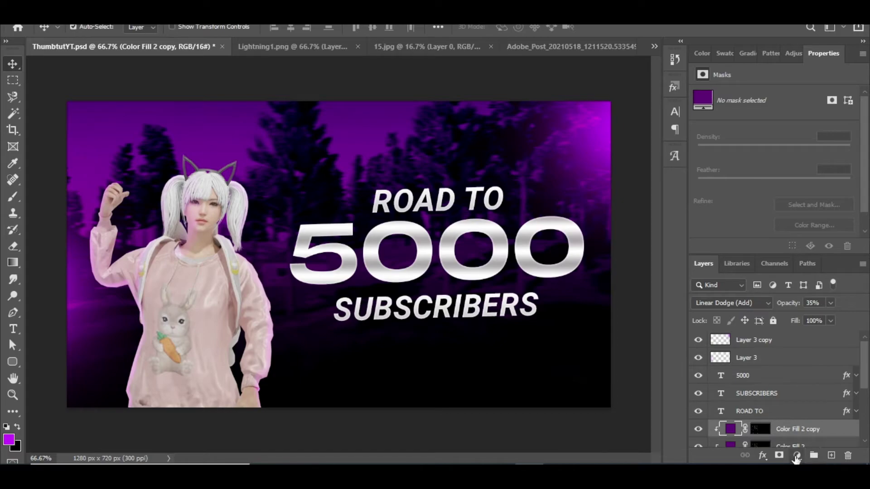
- Add an Exposure layer at -3.94, clip it to the character, and invert its mask to black
{"action": "left_click", "coordinate": [798, 455]}
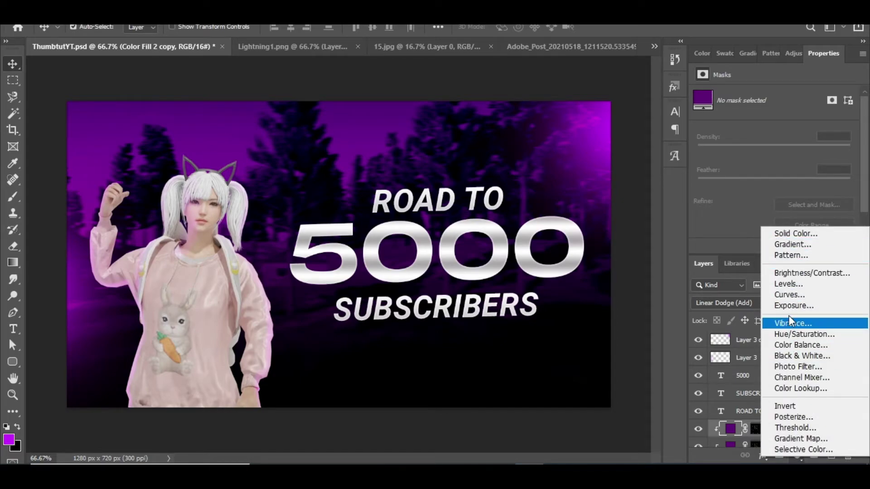
{"action": "left_click", "coordinate": [792, 306]}
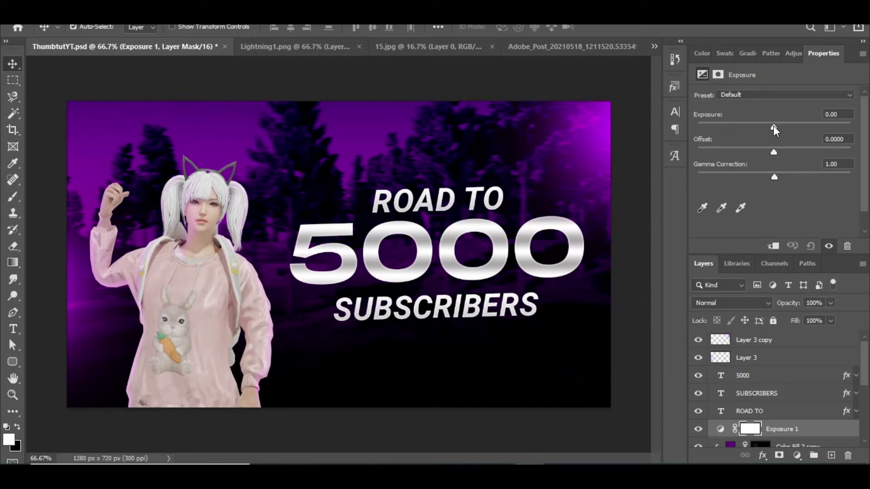
{"action": "left_click_drag", "start_coordinate": [774, 126], "coordinate": [728, 129]}
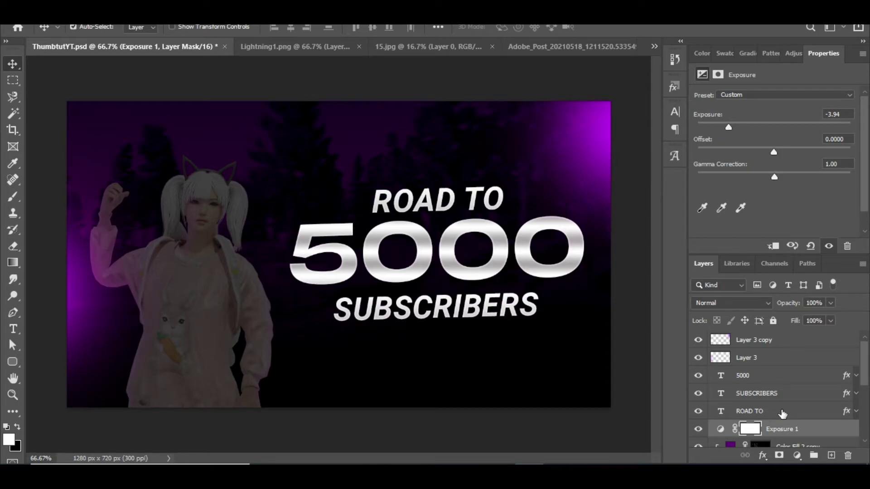
{"action": "right_click", "coordinate": [810, 428]}
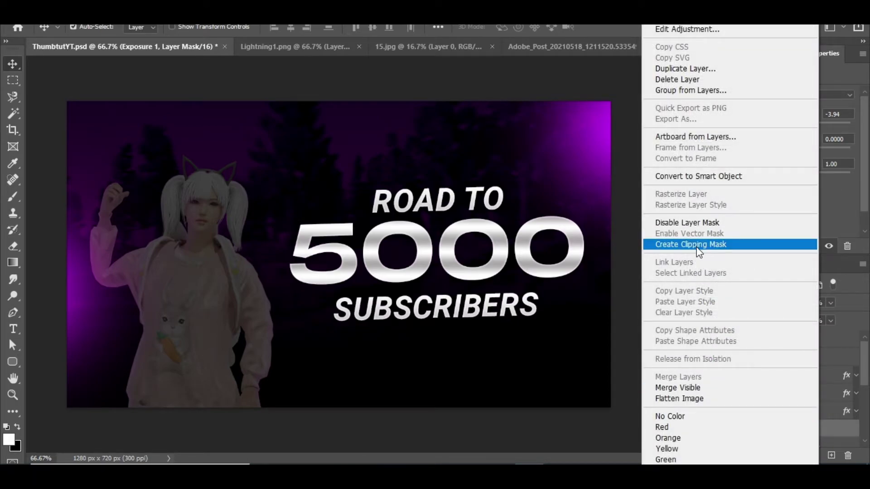
{"action": "left_click", "coordinate": [698, 244]}
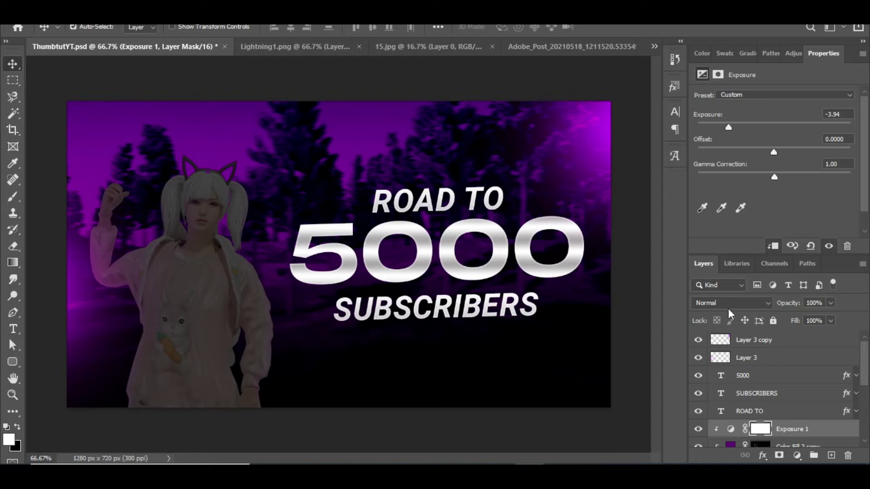
{"action": "left_click", "coordinate": [761, 430]}
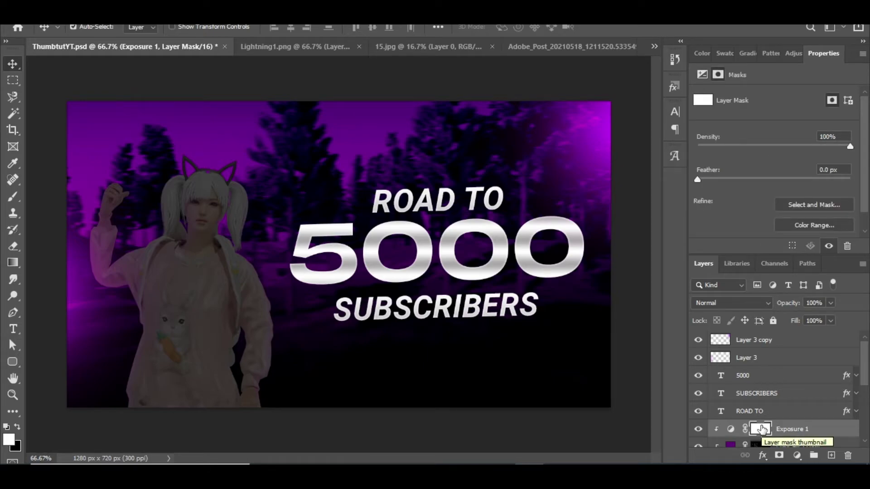
{"action": "key", "text": "ctrl+i"}
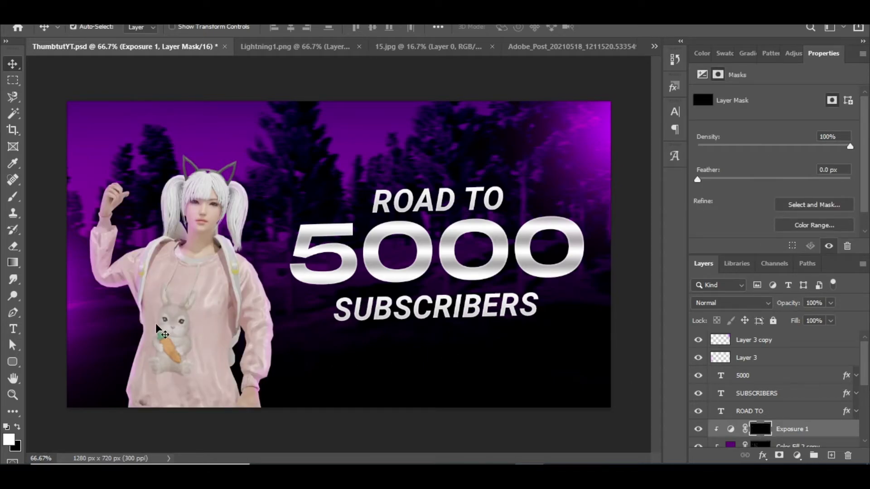
- With a soft brush at 50% opacity and 10% flow, paint shading along the shoulder strap on the Exposure 1 mask
{"action": "key", "text": "b"}
{"action": "left_click", "coordinate": [57, 28]}
{"action": "double_click", "coordinate": [86, 204]}
{"action": "scroll", "coordinate": [120, 253], "scroll_direction": "up", "scroll_amount": 2}
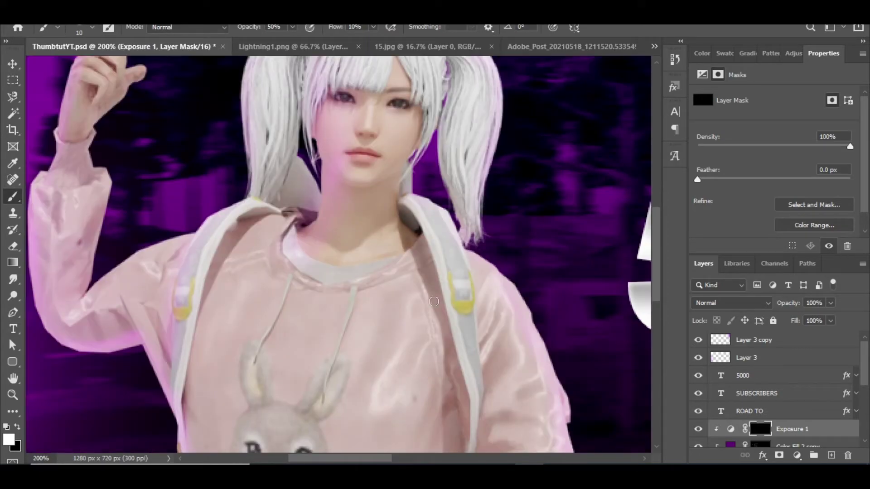
{"action": "left_click_drag", "start_coordinate": [434, 302], "coordinate": [458, 436]}
- Paint more shading along the arm and strap edges, then view the whole thumbnail
{"action": "scroll", "coordinate": [457, 435], "scroll_direction": "down", "scroll_amount": 3}
{"action": "scroll", "coordinate": [453, 327], "scroll_direction": "up", "scroll_amount": 3}
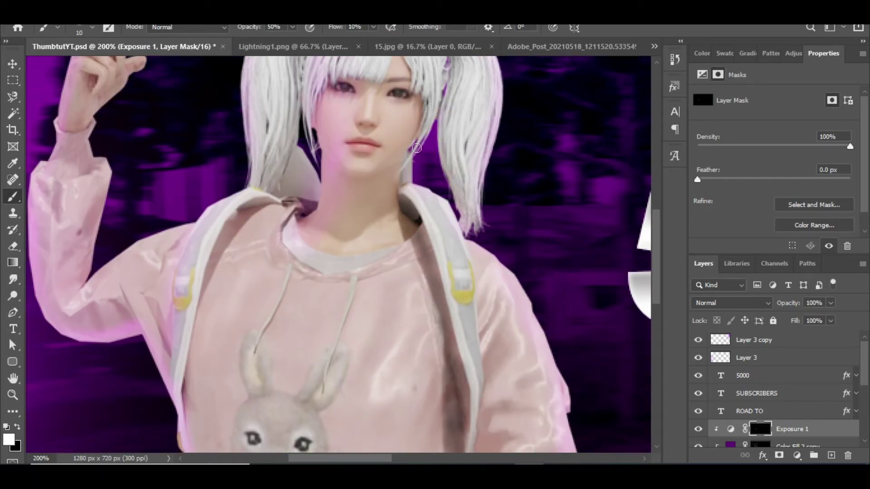
{"action": "scroll", "coordinate": [97, 235], "scroll_direction": "down", "scroll_amount": 2}
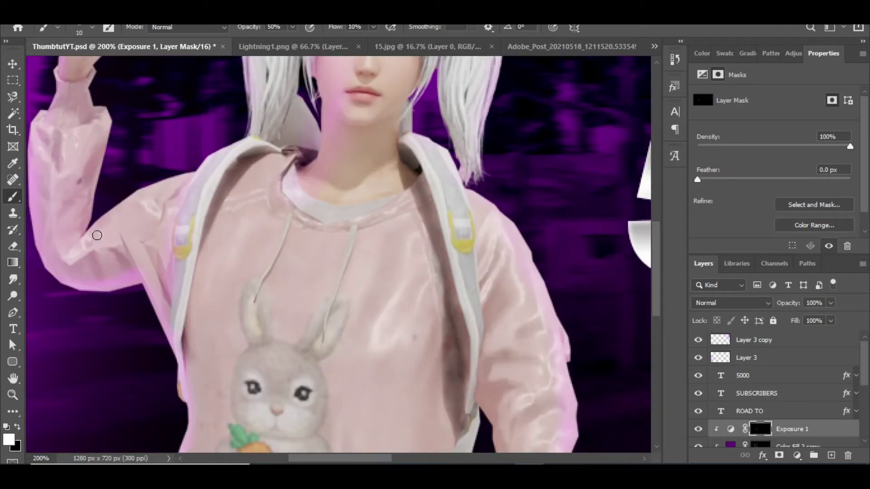
{"action": "scroll", "coordinate": [97, 235], "scroll_direction": "up", "scroll_amount": 2}
{"action": "scroll", "coordinate": [209, 220], "scroll_direction": "down", "scroll_amount": 8}
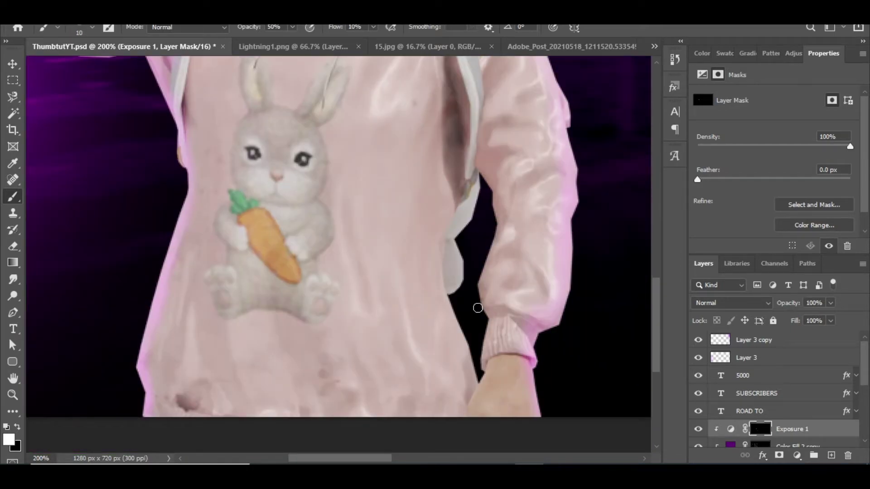
{"action": "mouse_move", "coordinate": [478, 309]}
{"action": "left_mouse_down"}
{"action": "mouse_move", "coordinate": [449, 245]}
{"action": "mouse_move", "coordinate": [471, 186]}
{"action": "mouse_move", "coordinate": [457, 290]}
{"action": "left_mouse_up"}
{"action": "key", "text": "ctrl+minus"}
{"action": "key", "text": "ctrl+minus"}
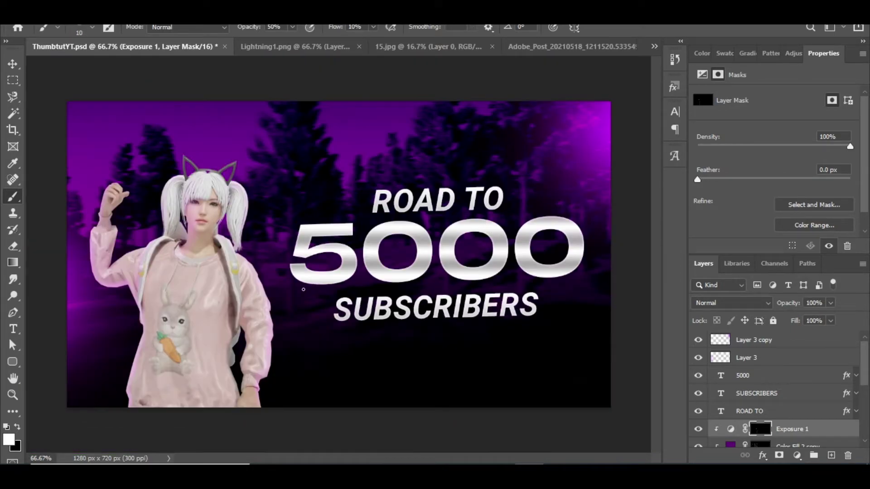
{"action": "key", "text": "ctrl+plus"}
{"action": "key", "text": "ctrl+plus"}
{"action": "scroll", "coordinate": [171, 365], "scroll_direction": "down", "scroll_amount": 5}
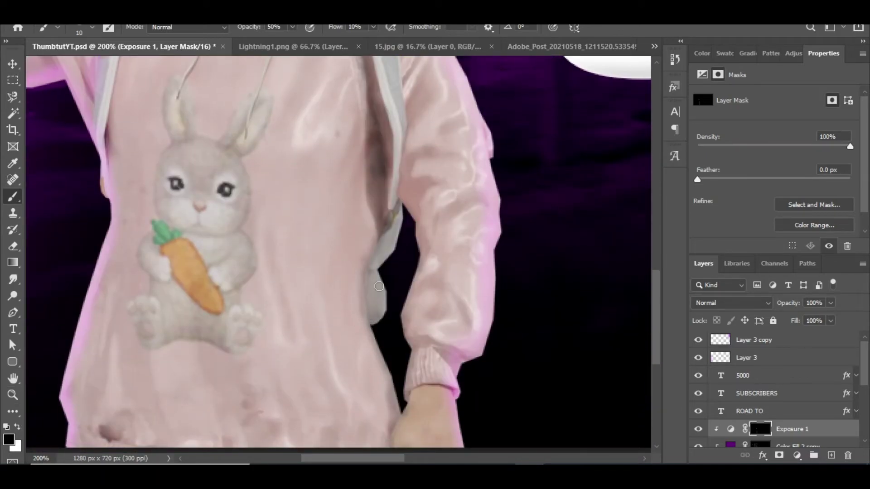
{"action": "key", "text": "ctrl+minus"}
{"action": "key", "text": "ctrl+minus"}
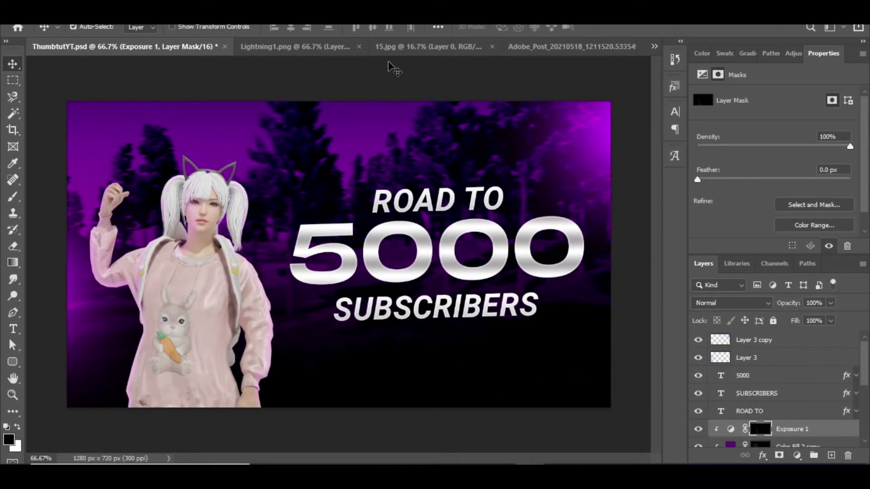
- Bring the lightning layer from Lightning1.png into ThumbtutYT.psd, rotated and placed top-right
{"action": "left_click", "coordinate": [295, 46]}
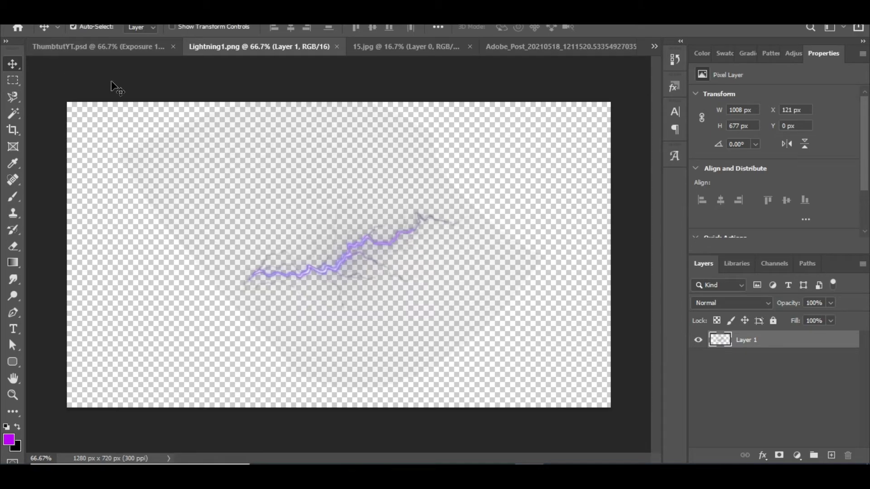
{"action": "left_click_drag", "start_coordinate": [767, 343], "coordinate": [520, 171]}
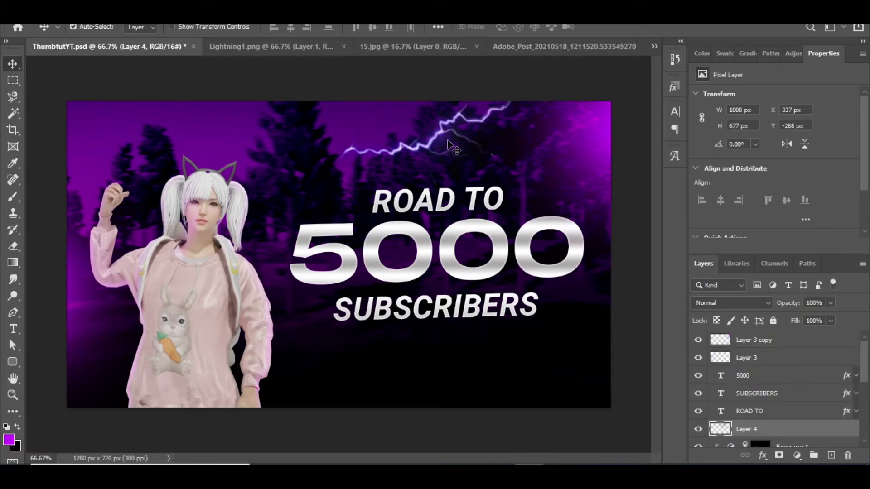
{"action": "key", "text": "ctrl+t"}
{"action": "left_click_drag", "start_coordinate": [641, 149], "coordinate": [627, 272]}
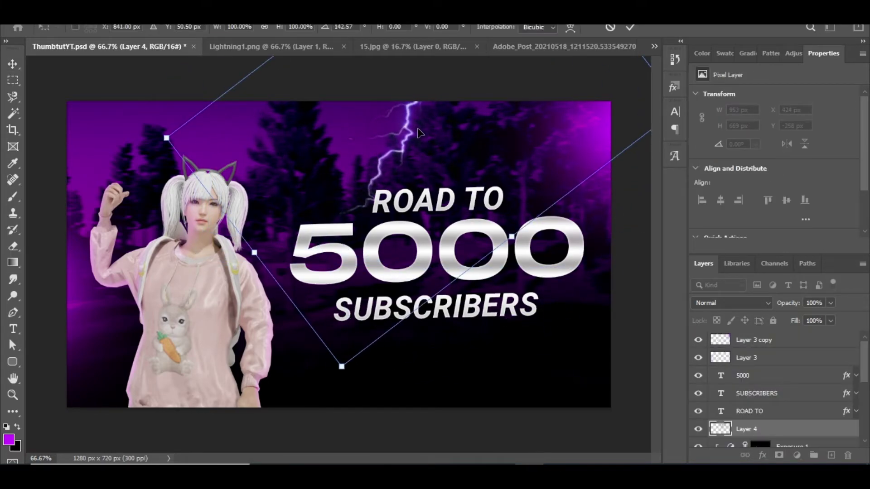
{"action": "left_click_drag", "start_coordinate": [399, 149], "coordinate": [593, 123]}
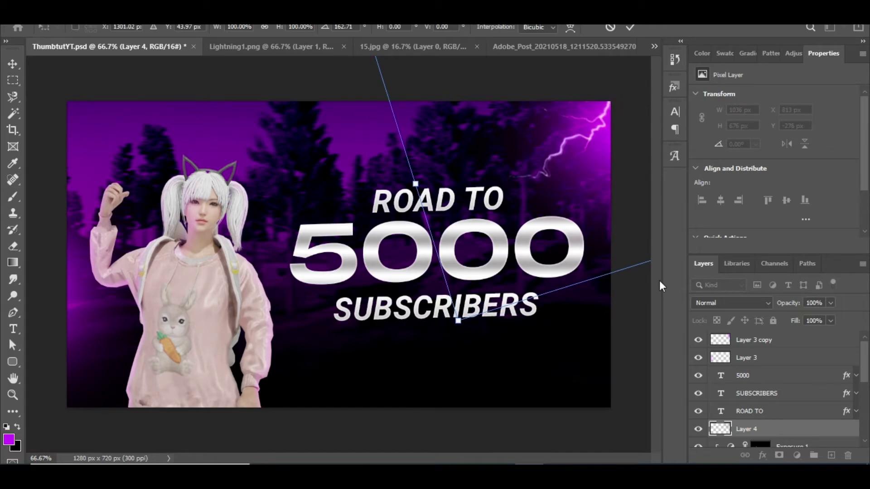
- Make a copy of the bolt, rotated to rise up the bottom-left edge beside the character
{"action": "key", "text": "Return"}
{"action": "left_click_drag", "start_coordinate": [534, 266], "coordinate": [554, 265]}
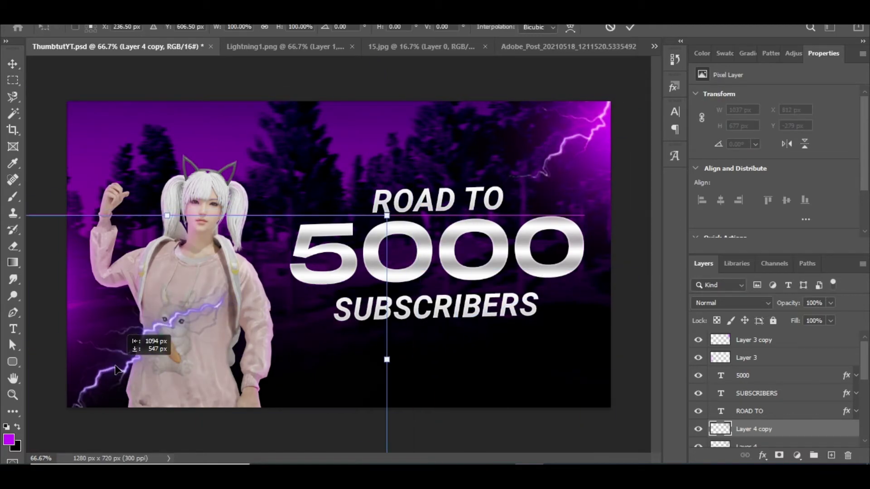
{"action": "left_click_drag", "start_coordinate": [115, 369], "coordinate": [296, 390]}
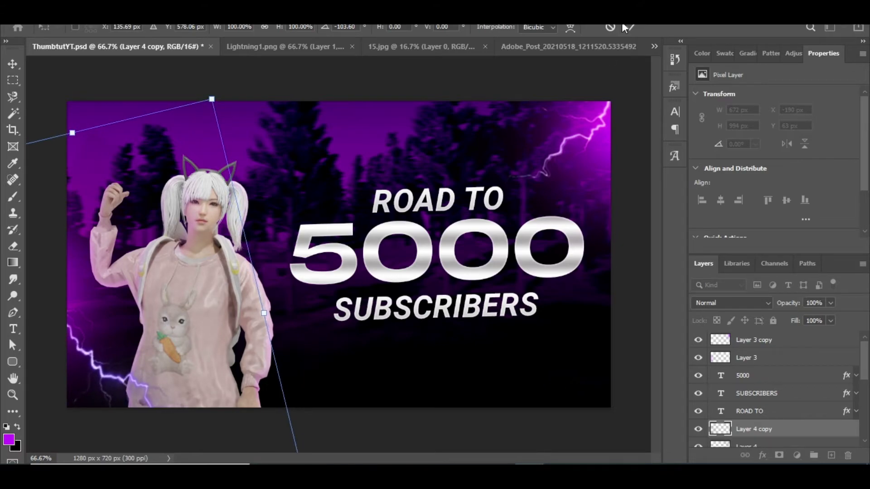
{"action": "left_click", "coordinate": [627, 27]}
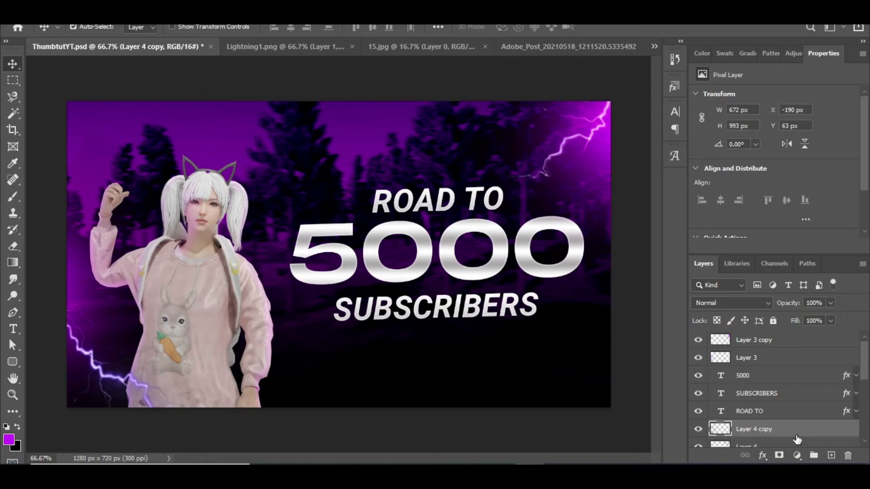
{"action": "left_click", "coordinate": [803, 456]}
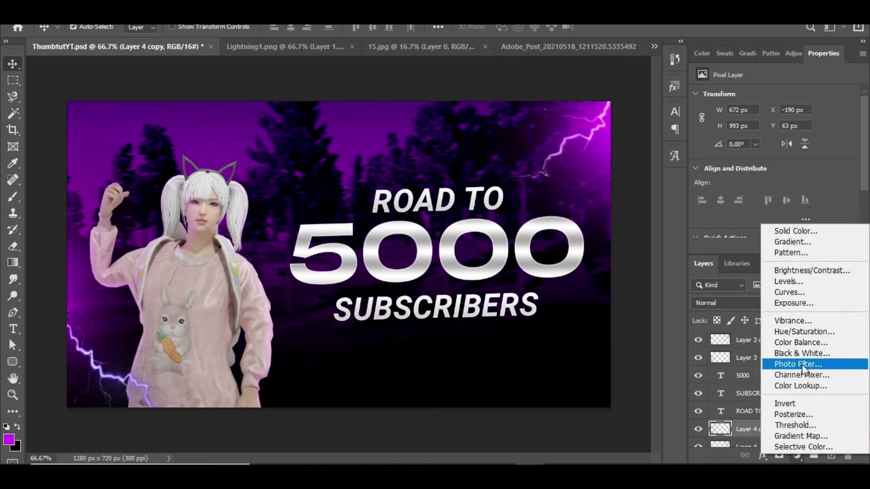
- Clip a Hue/Saturation adjustment to the lower lightning and shift its hue toward pink
{"action": "left_click", "coordinate": [803, 332]}
{"action": "scroll", "coordinate": [788, 340], "scroll_direction": "down", "scroll_amount": 2}
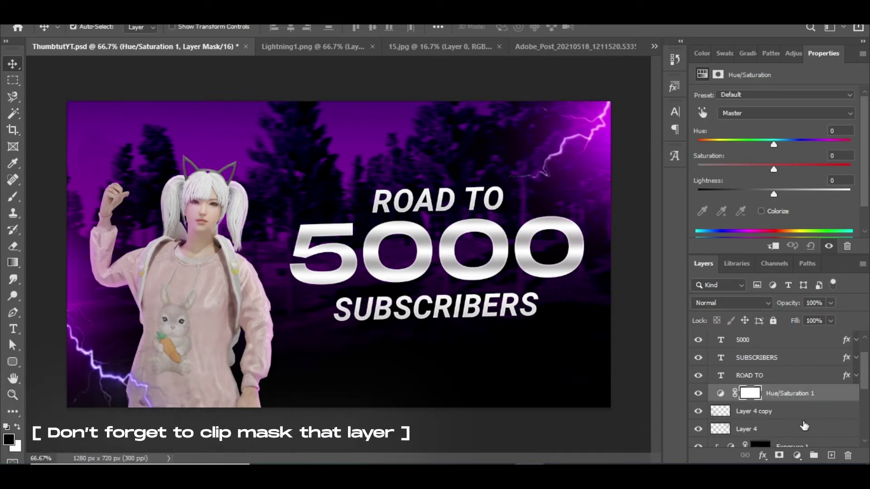
{"action": "right_click", "coordinate": [826, 398]}
{"action": "left_click", "coordinate": [725, 244]}
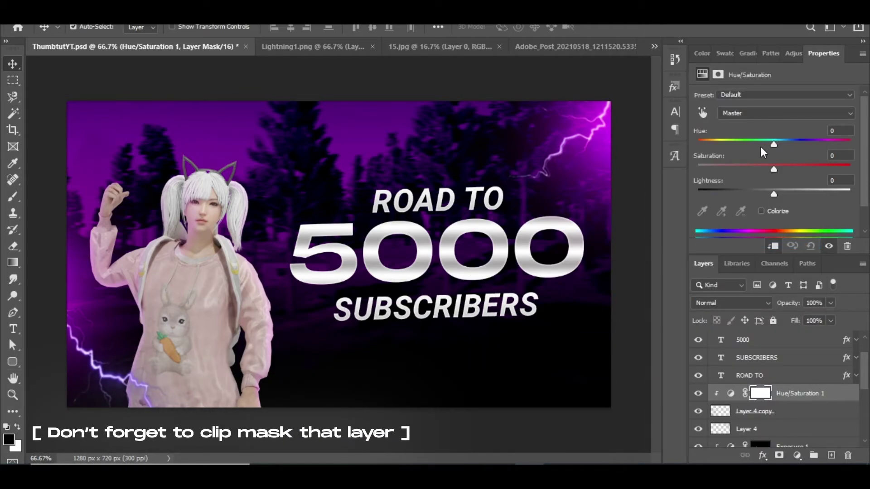
{"action": "left_click_drag", "start_coordinate": [778, 148], "coordinate": [799, 152]}
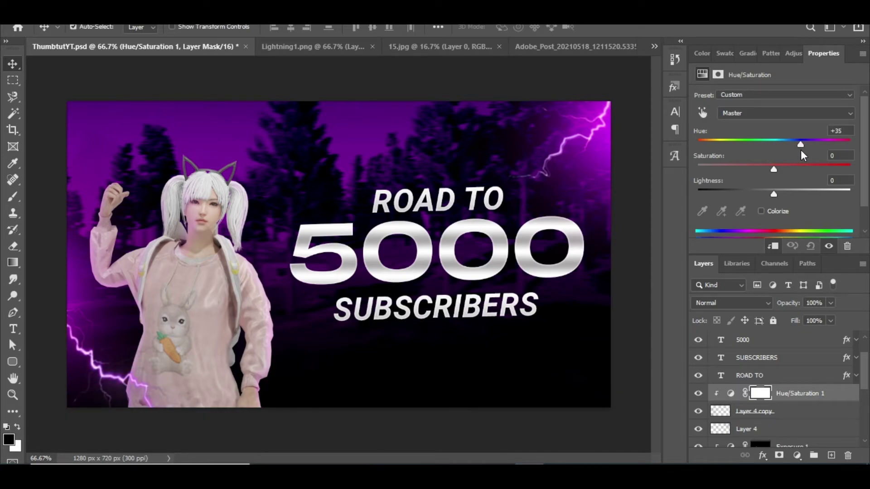
- Add a second Hue/Saturation clipped to Layer 4, shifting its hue about +33 to match
{"action": "left_click", "coordinate": [746, 429]}
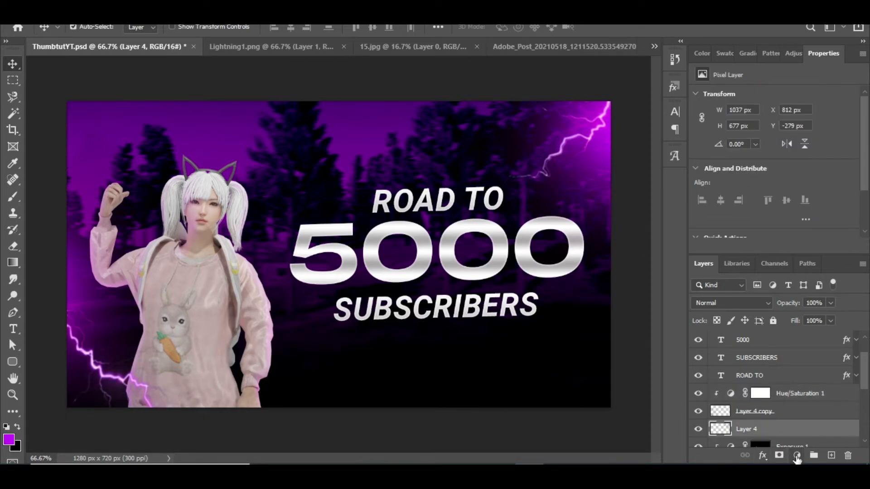
{"action": "left_click", "coordinate": [797, 456]}
{"action": "left_click", "coordinate": [788, 312]}
{"action": "right_click", "coordinate": [815, 429]}
{"action": "left_click", "coordinate": [725, 238]}
{"action": "left_click_drag", "start_coordinate": [775, 145], "coordinate": [773, 150]}
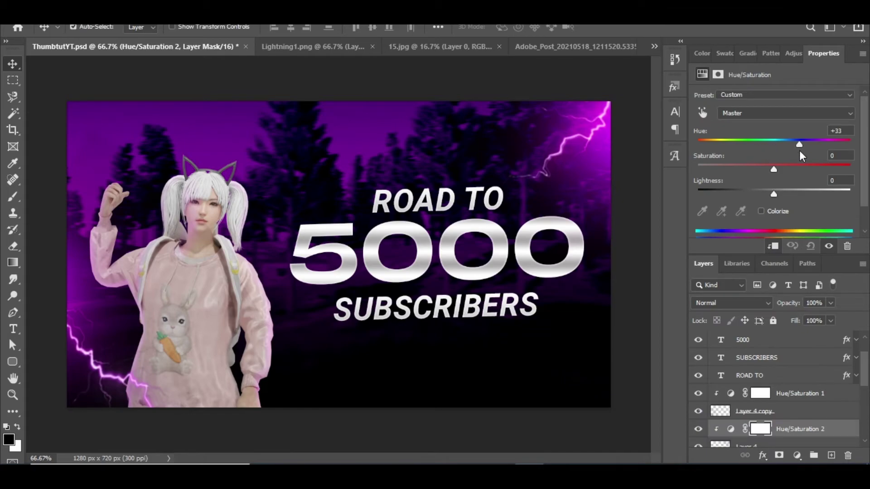
- Apply a 2 px Gaussian Blur to the Layer 4 copy lightning bolt
{"action": "left_click", "coordinate": [771, 411]}
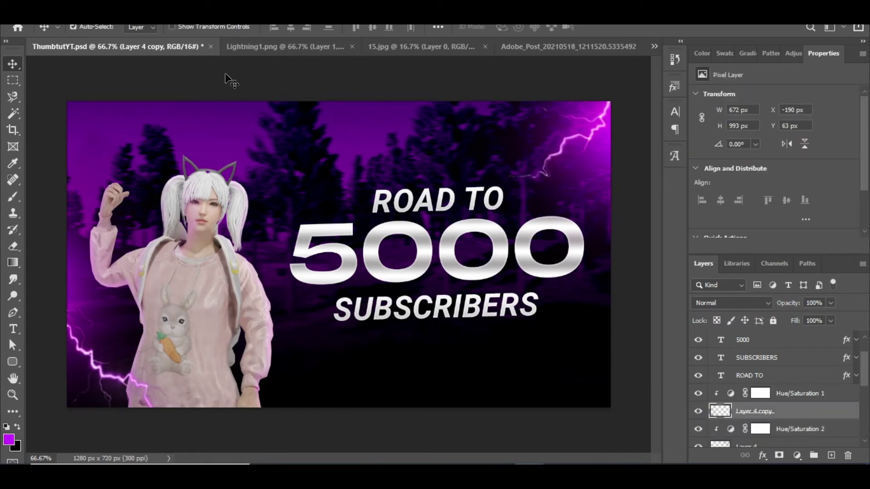
{"action": "left_click", "coordinate": [224, 13]}
{"action": "left_click", "coordinate": [358, 219]}
{"action": "left_click_drag", "start_coordinate": [351, 268], "coordinate": [348, 268]}
{"action": "left_click", "coordinate": [501, 95]}
{"action": "key", "text": "ctrl+minus"}
{"action": "key", "text": "ctrl+plus"}
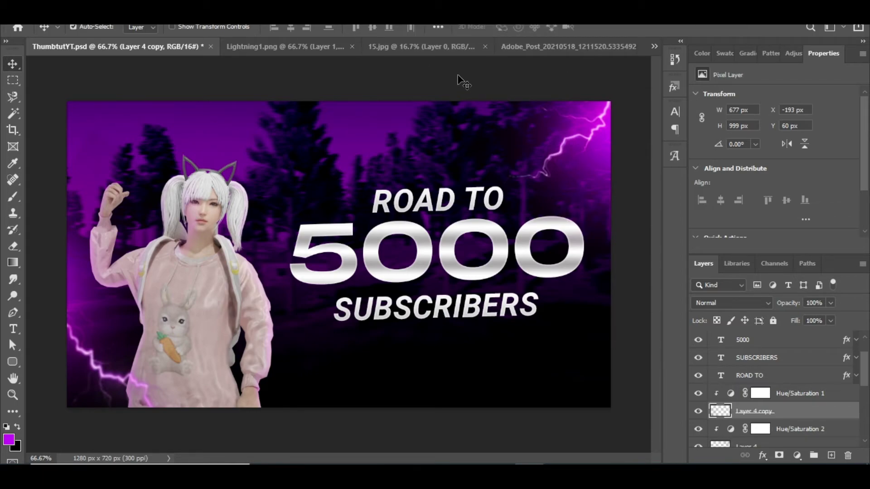
- Copy the BGMI logo layer into ThumbtutYT.psd in Screen blend mode, moved to the top
{"action": "left_click", "coordinate": [546, 54]}
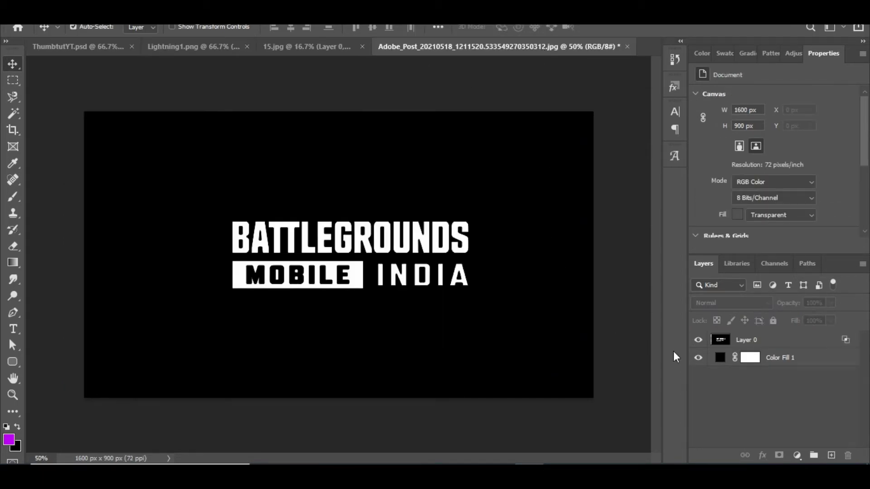
{"action": "left_click_drag", "start_coordinate": [779, 345], "coordinate": [485, 351]}
{"action": "left_click", "coordinate": [419, 194]}
{"action": "key", "text": "ctrl+t"}
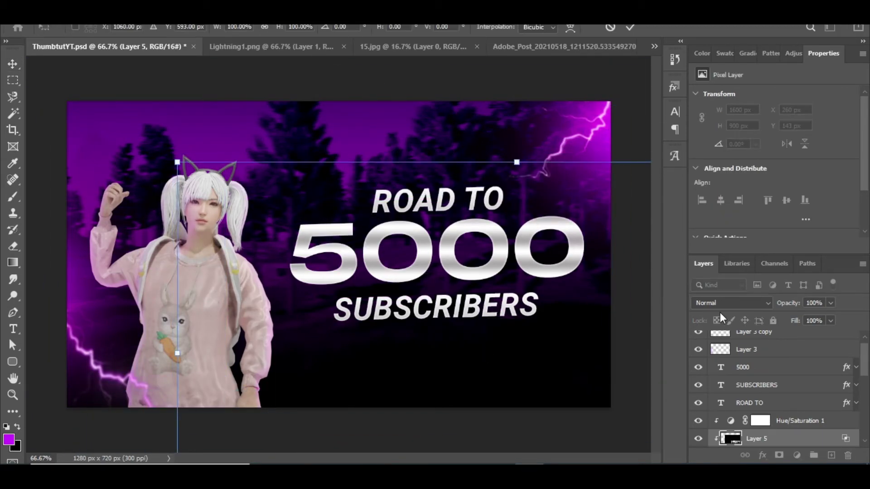
{"action": "left_click", "coordinate": [725, 304]}
{"action": "left_click", "coordinate": [702, 252]}
{"action": "left_click_drag", "start_coordinate": [748, 363], "coordinate": [773, 338]}
- Scale the logo to about 17% and place it in the bottom-right corner
{"action": "key", "text": "ctrl+t"}
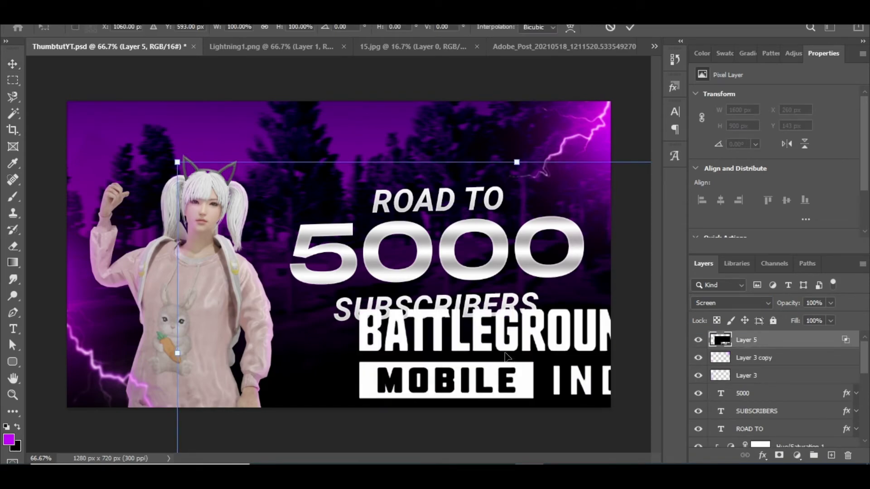
{"action": "left_click_drag", "start_coordinate": [177, 162], "coordinate": [528, 359]}
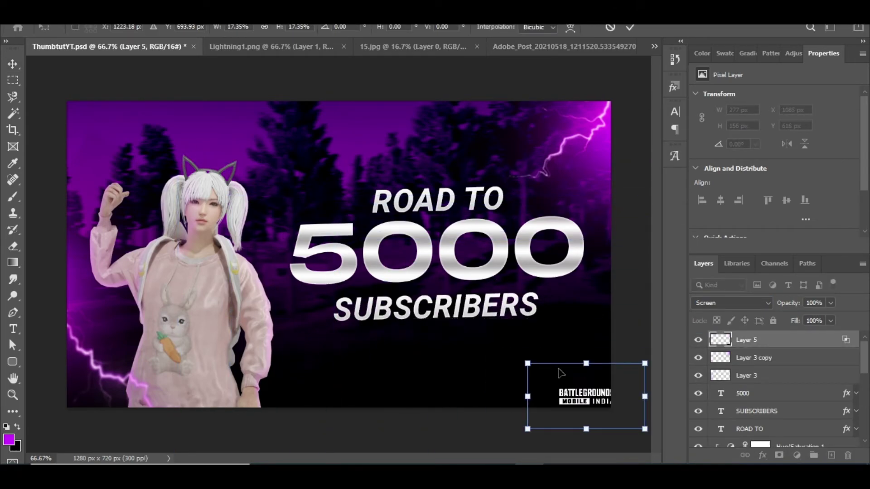
{"action": "left_click_drag", "start_coordinate": [576, 388], "coordinate": [549, 383]}
{"action": "key", "text": "Return"}
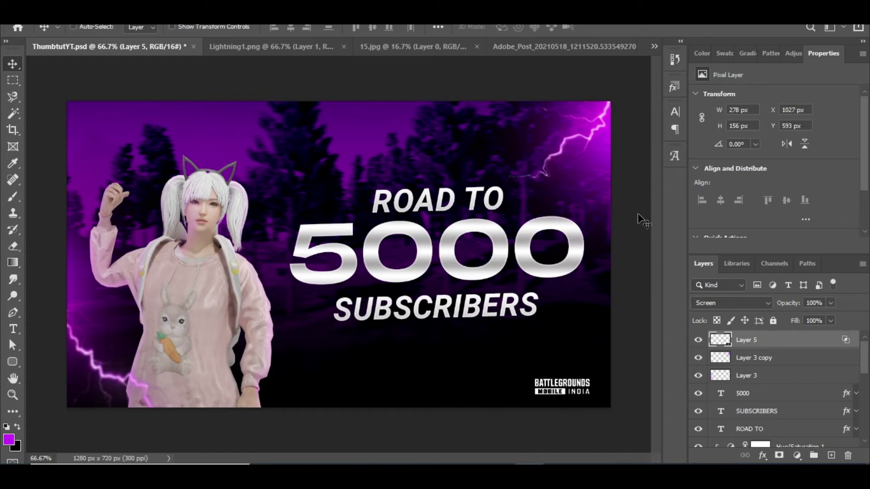
{"action": "key", "text": "ctrl+minus"}
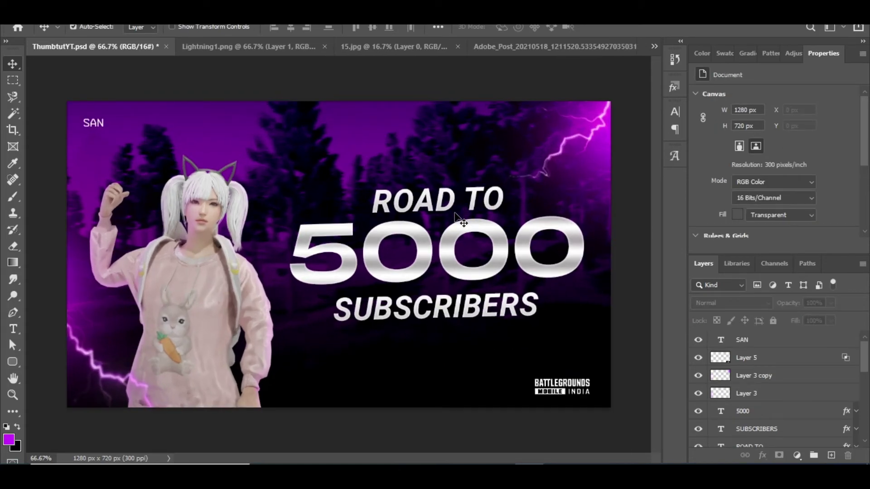
- Copy the rain layer from 15.jpg into the thumbnail and scale it down to fit the canvas
{"action": "left_click", "coordinate": [437, 49]}
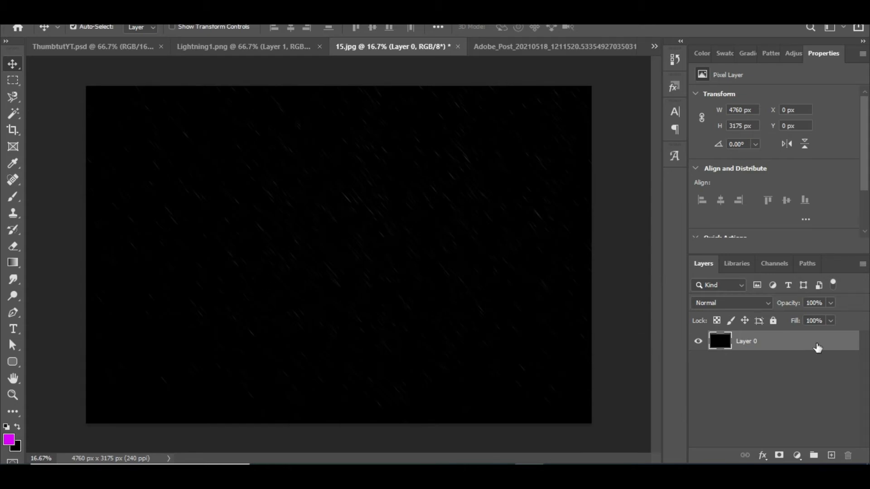
{"action": "left_click_drag", "start_coordinate": [817, 348], "coordinate": [412, 262]}
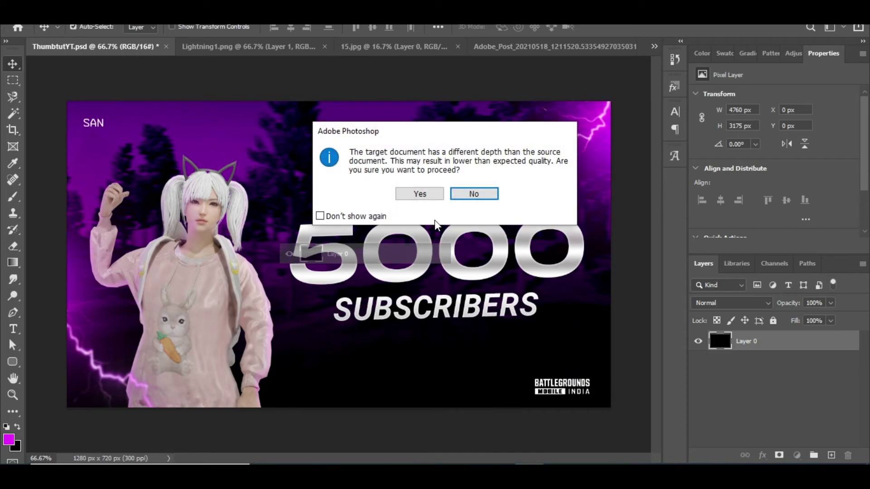
{"action": "left_click", "coordinate": [420, 194]}
{"action": "key", "text": "ctrl+minus"}
{"action": "key", "text": "ctrl+minus"}
{"action": "key", "text": "ctrl+minus"}
{"action": "key", "text": "ctrl+t"}
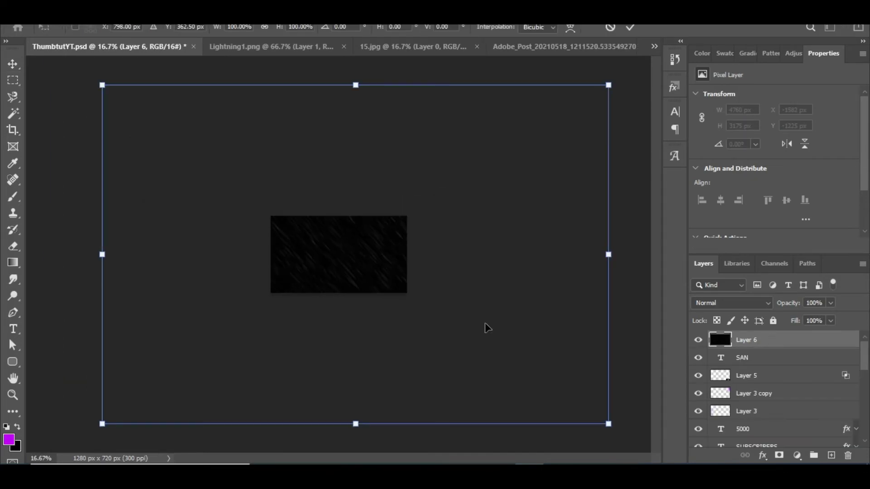
{"action": "left_click_drag", "start_coordinate": [101, 83], "coordinate": [453, 317]}
{"action": "left_click_drag", "start_coordinate": [454, 317], "coordinate": [330, 277]}
- Set the rain layer to Screen and enlarge it to cover the whole thumbnail
{"action": "key", "text": "ctrl+plus"}
{"action": "key", "text": "ctrl+plus"}
{"action": "key", "text": "ctrl+plus"}
{"action": "key", "text": "ctrl+plus"}
{"action": "left_click", "coordinate": [733, 303]}
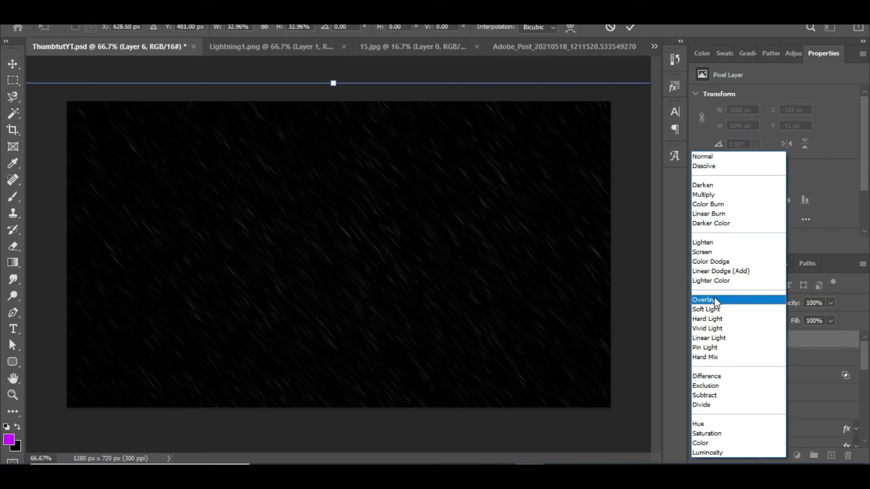
{"action": "left_click", "coordinate": [711, 266]}
{"action": "left_click_drag", "start_coordinate": [485, 305], "coordinate": [418, 288]}
{"action": "key", "text": "ctrl+minus"}
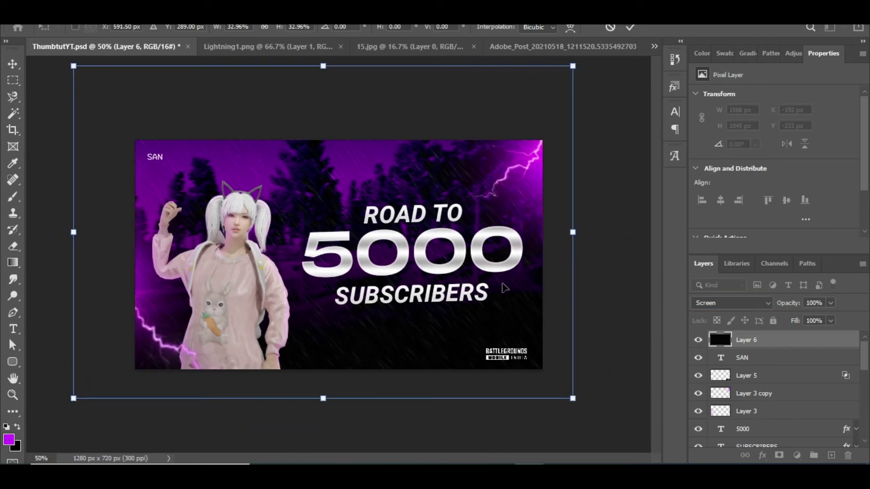
{"action": "key", "text": "Return"}
{"action": "key", "text": "ctrl+plus"}
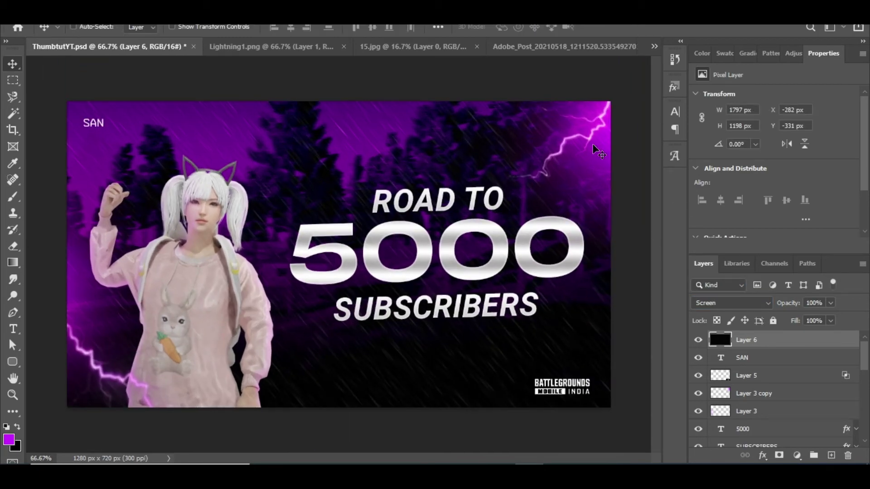
{"action": "key", "text": "ctrl+minus"}
{"action": "scroll", "coordinate": [771, 390], "scroll_direction": "up", "scroll_amount": 4}
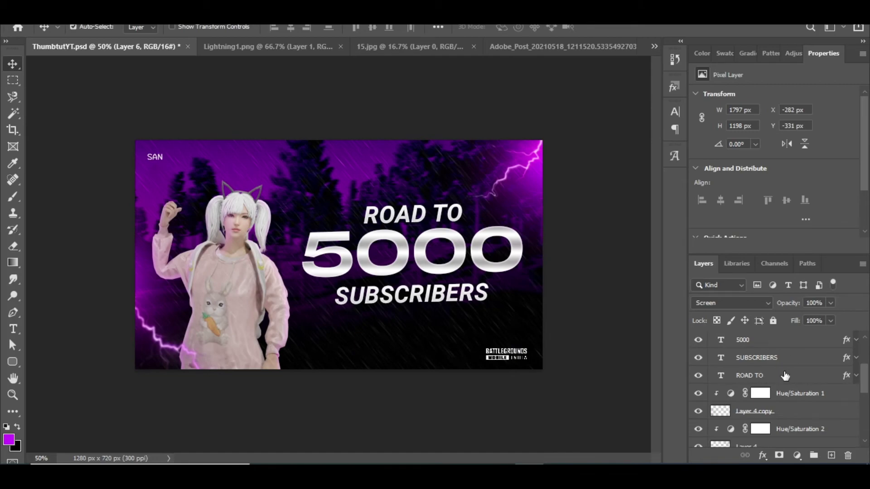
{"action": "left_click", "coordinate": [787, 411]}
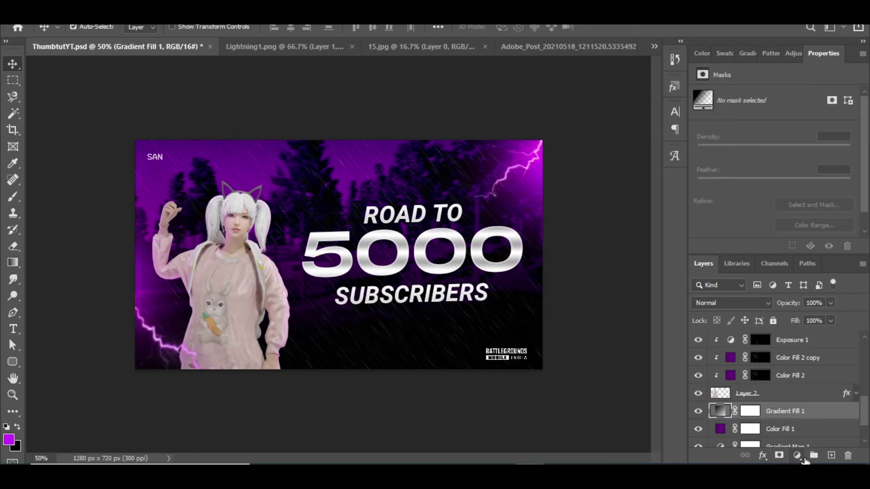
- Add a Black, Transparent gradient fill layer above Gradient Fill 1
{"action": "left_click", "coordinate": [798, 457]}
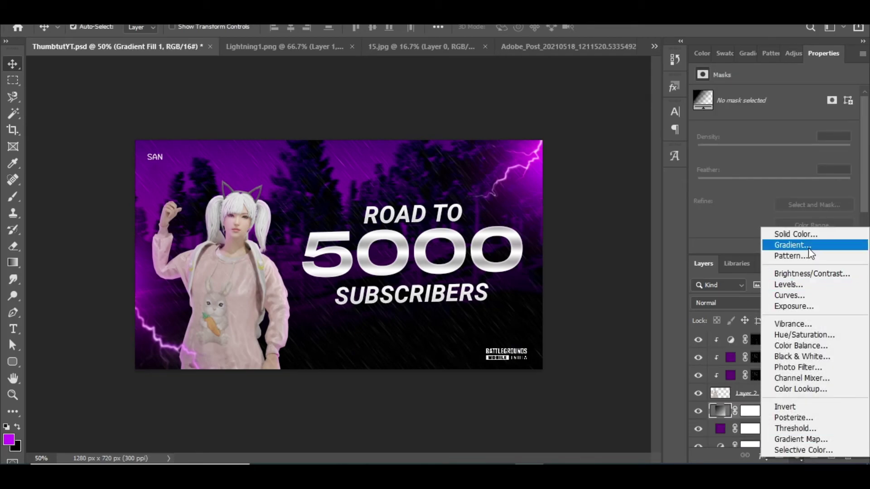
{"action": "left_click", "coordinate": [789, 245]}
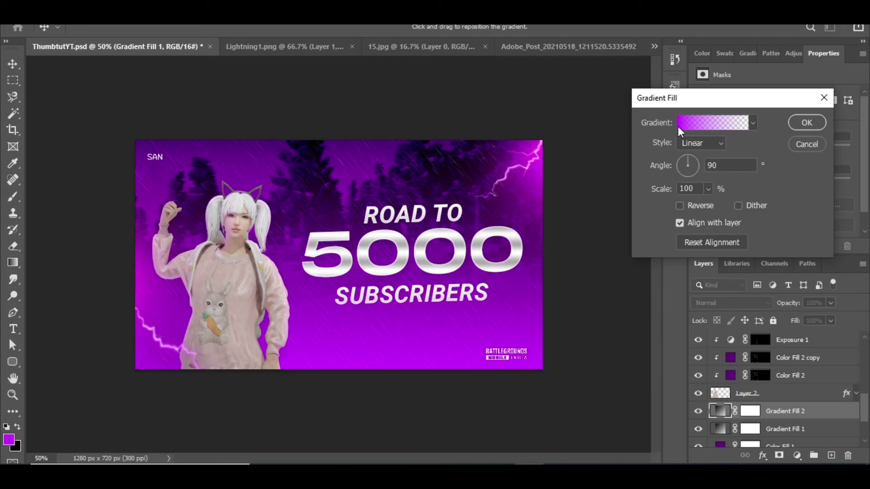
{"action": "left_click", "coordinate": [707, 123]}
{"action": "left_click", "coordinate": [488, 227]}
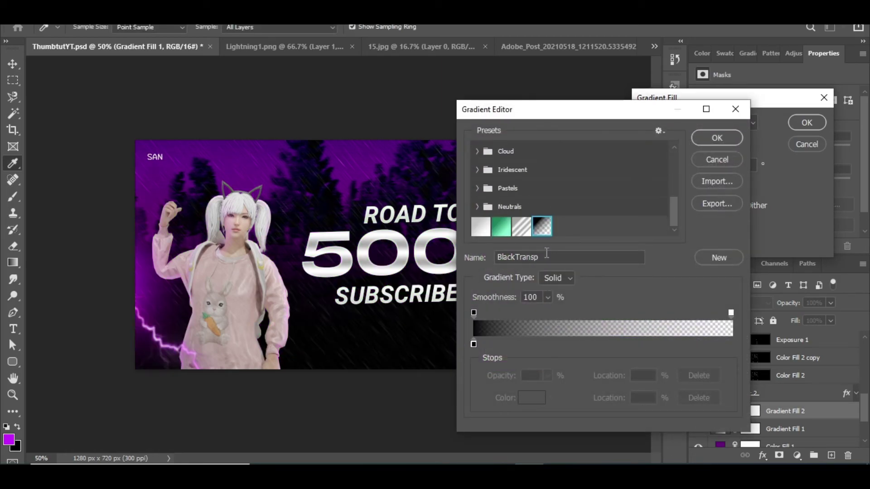
{"action": "left_click", "coordinate": [717, 138]}
{"action": "key", "text": "Return"}
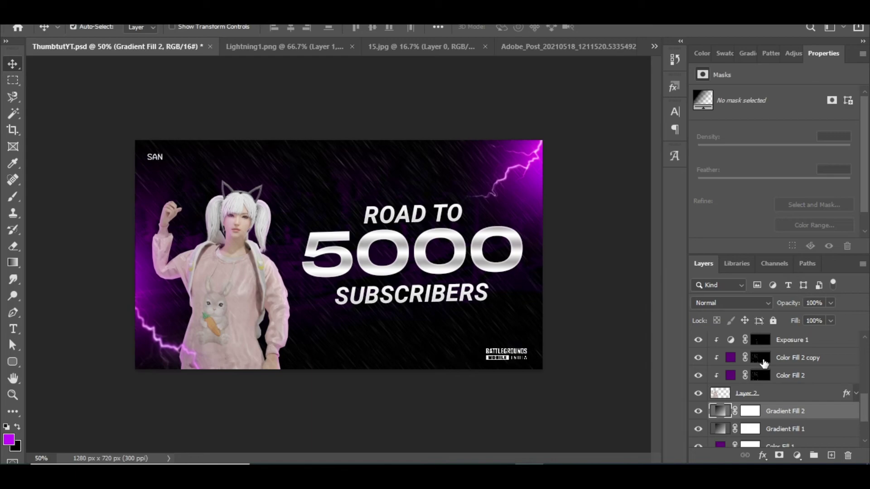
- Reset default colours and fill the Gradient Fill 2 mask with black to hide it
{"action": "key", "text": "d"}
{"action": "key", "text": "alt+BackSpace"}
{"action": "mouse_move", "coordinate": [788, 414]}
{"action": "left_mouse_down"}
{"action": "mouse_move", "coordinate": [793, 389]}
{"action": "mouse_move", "coordinate": [788, 410]}
{"action": "left_mouse_up"}
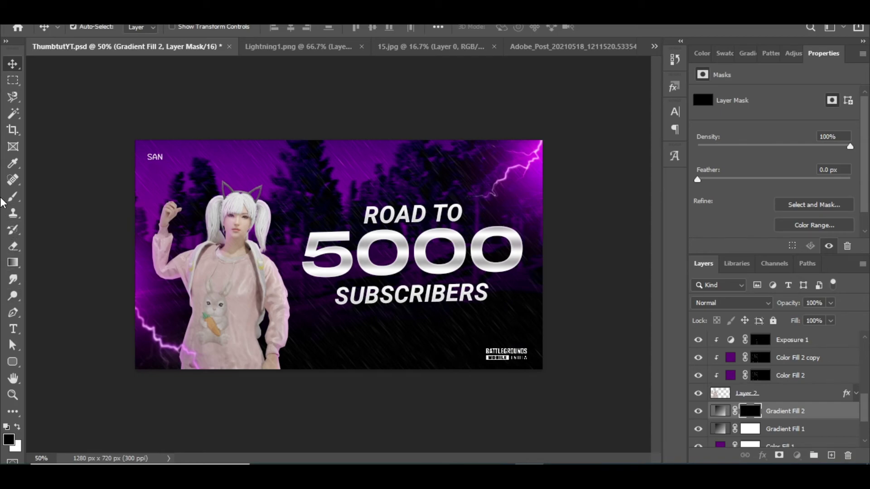
- Paint white with a roughly 300 px soft round brush on the Gradient Fill 2 mask near the edge
{"action": "left_click", "coordinate": [12, 196]}
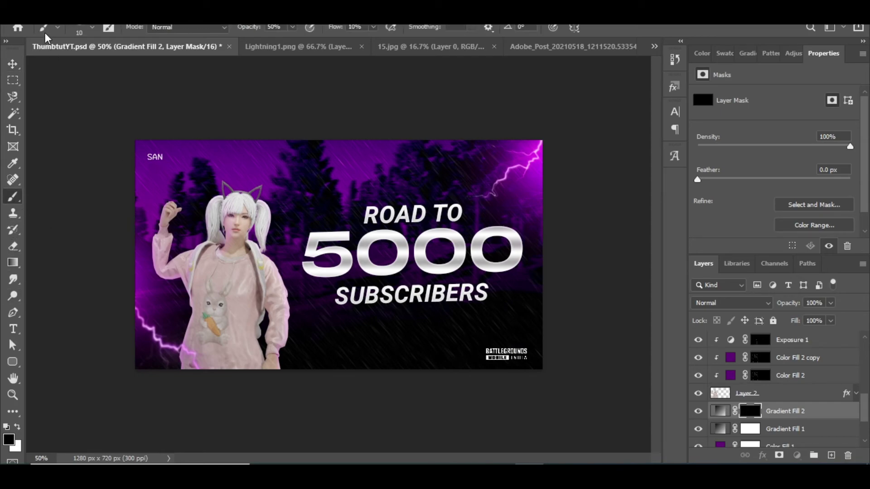
{"action": "left_click", "coordinate": [93, 29]}
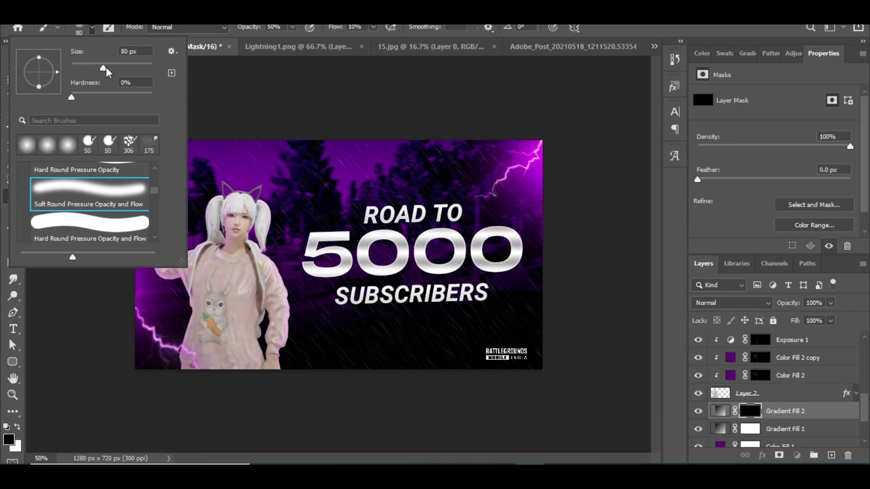
{"action": "key", "text": "Return"}
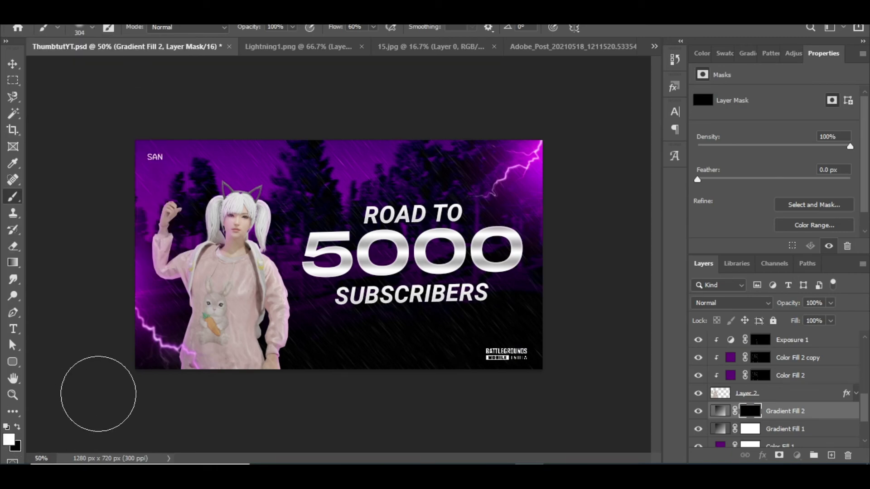
{"action": "left_click_drag", "start_coordinate": [272, 182], "coordinate": [175, 150]}
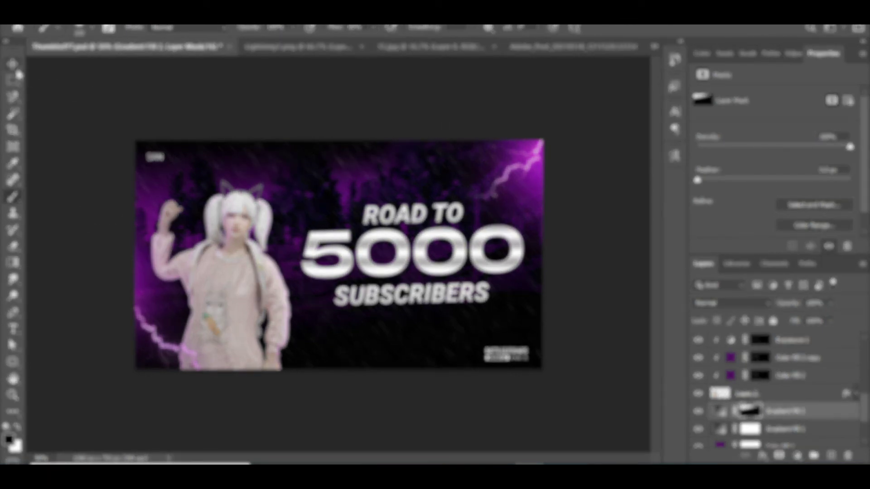